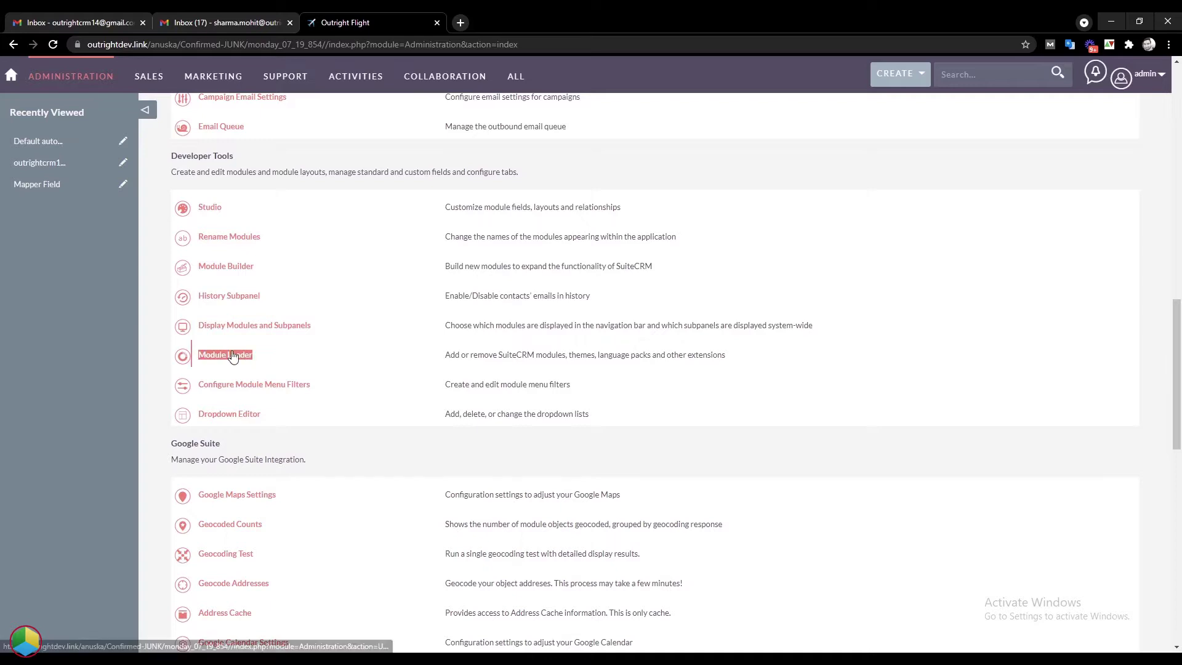
# Check in the Module Loader that the email-to-anything extension is installed.
pyautogui.keyDown('ctrl'); pyautogui.click(233, 356); pyautogui.keyUp('ctrl')
pyautogui.click(505, 23)
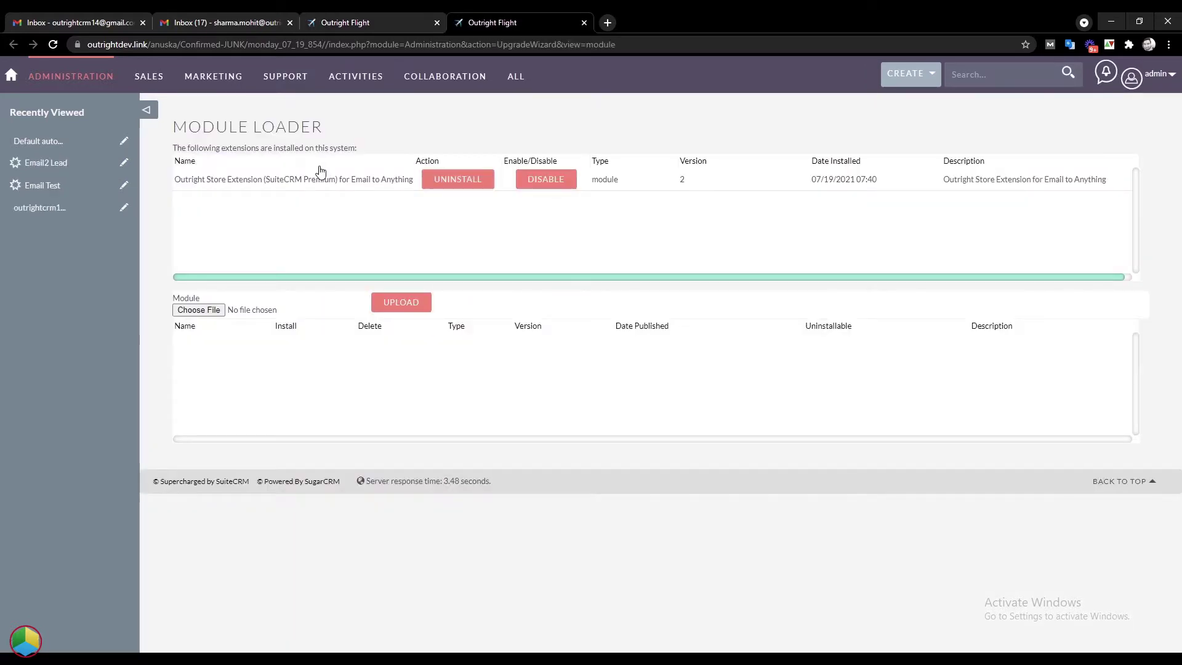
pyautogui.tripleClick(316, 122)
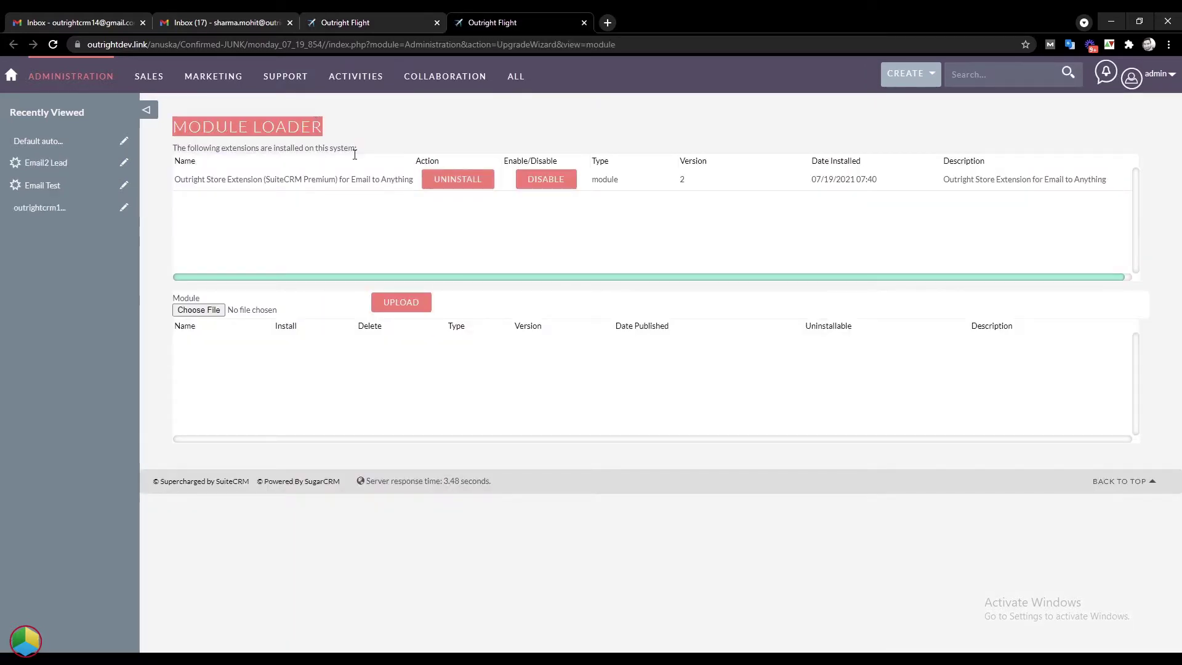
pyautogui.tripleClick(410, 182)
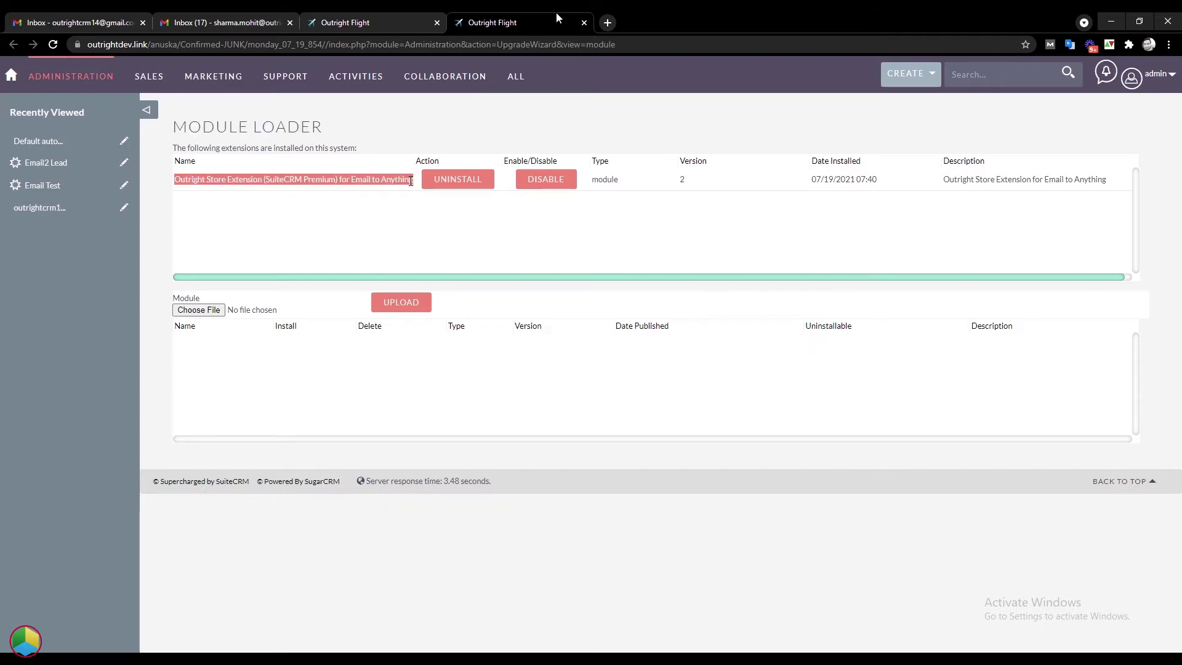
pyautogui.click(584, 23)
# Confirm in the Outright licence list that the licence is Verified and Active.
pyautogui.scroll(-10, 415, 478)
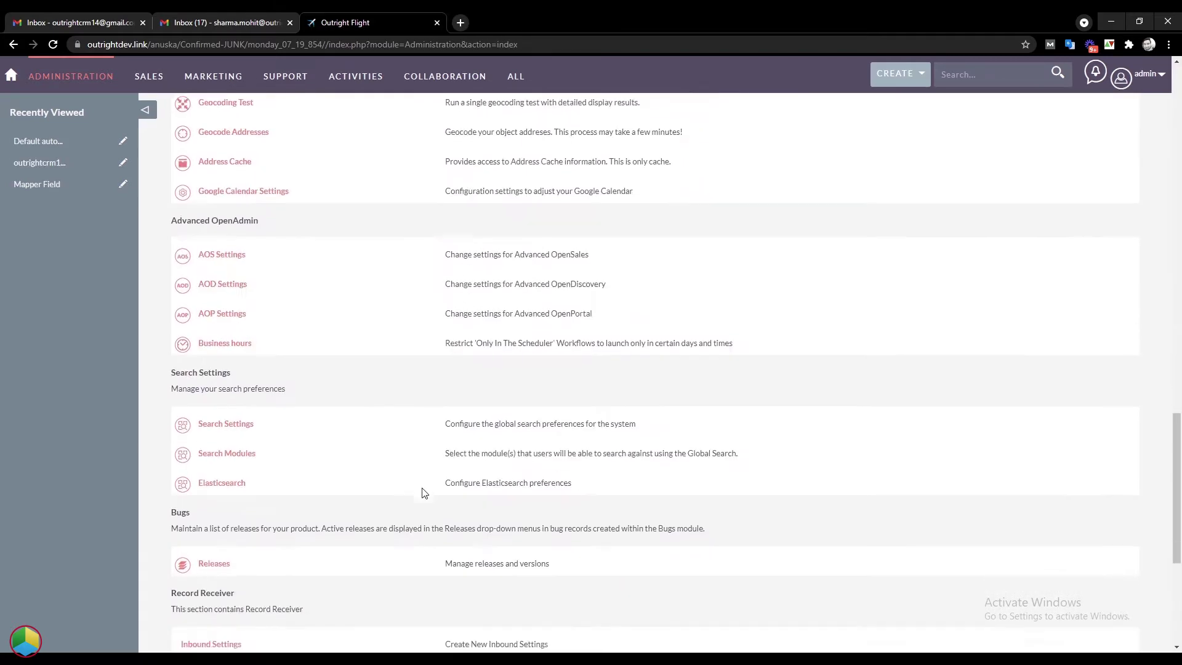
pyautogui.click(326, 562)
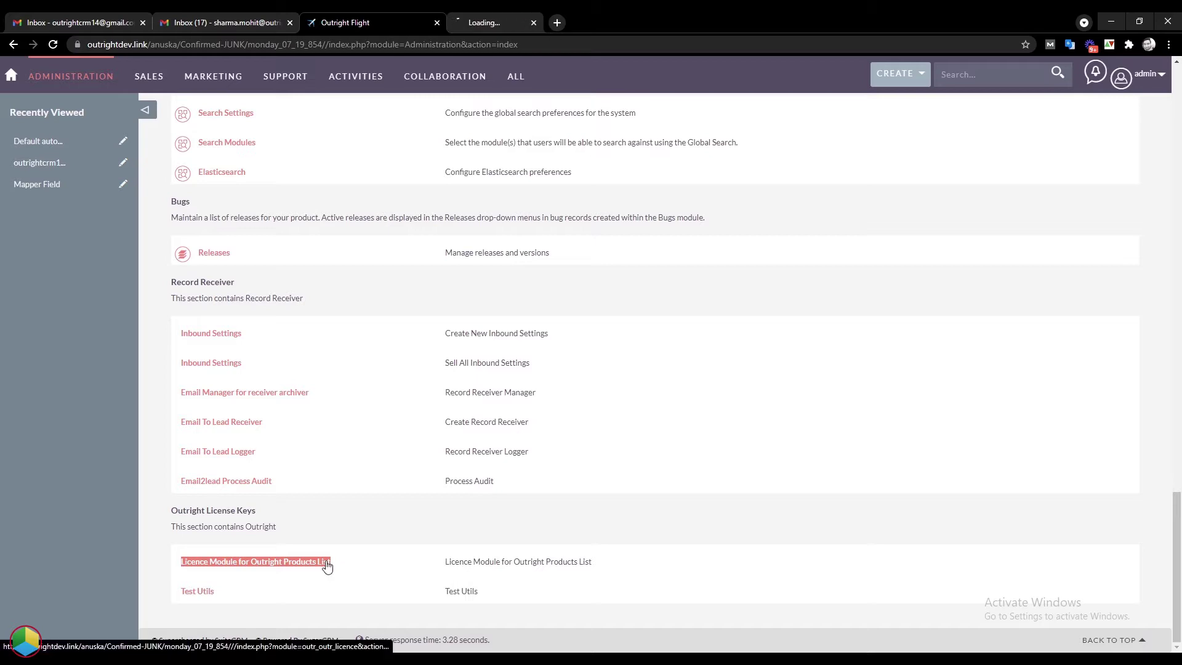
pyautogui.tripleClick(340, 128)
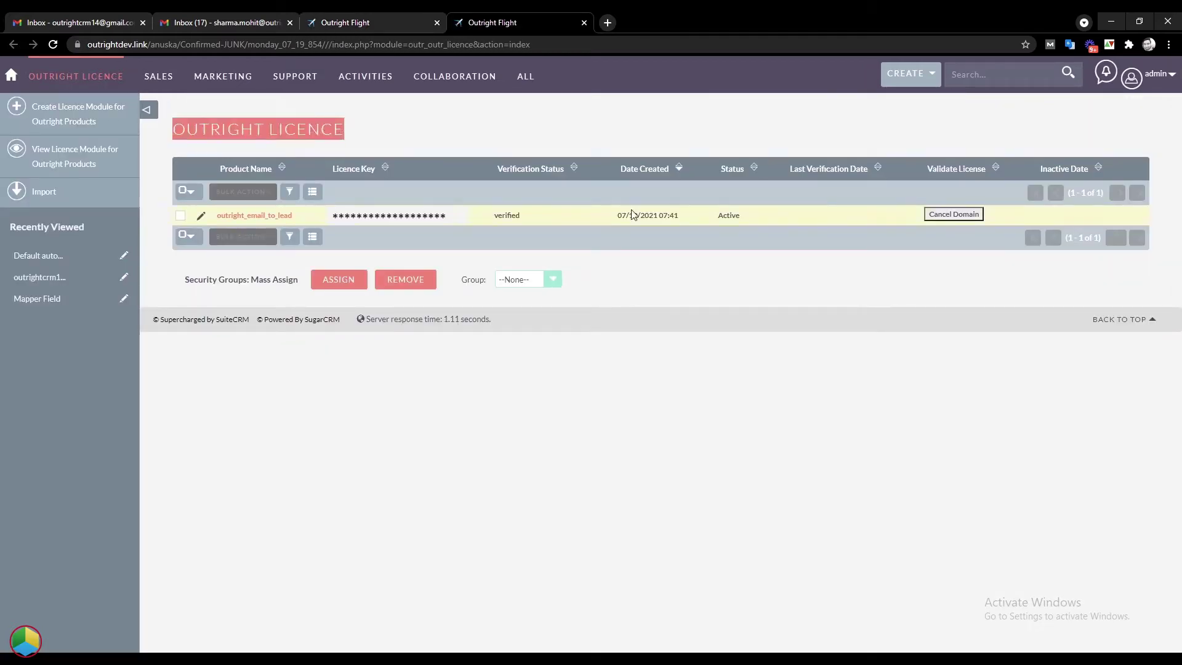
pyautogui.moveTo(523, 218); pyautogui.dragTo(486, 217)
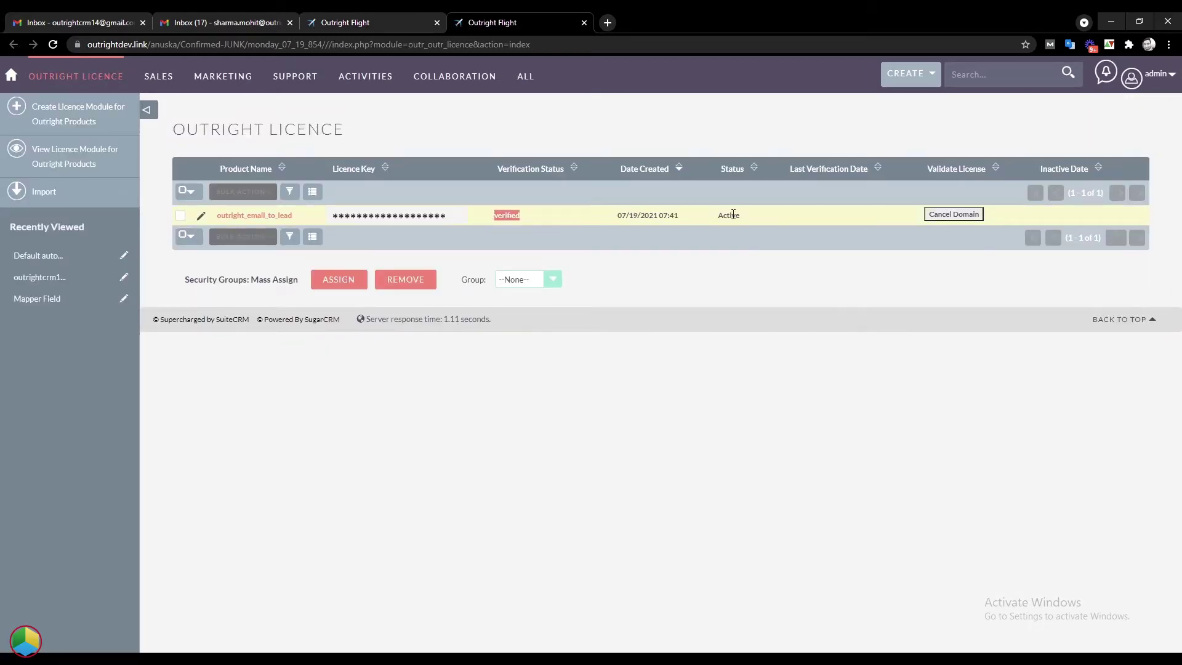
pyautogui.moveTo(743, 217); pyautogui.dragTo(714, 216)
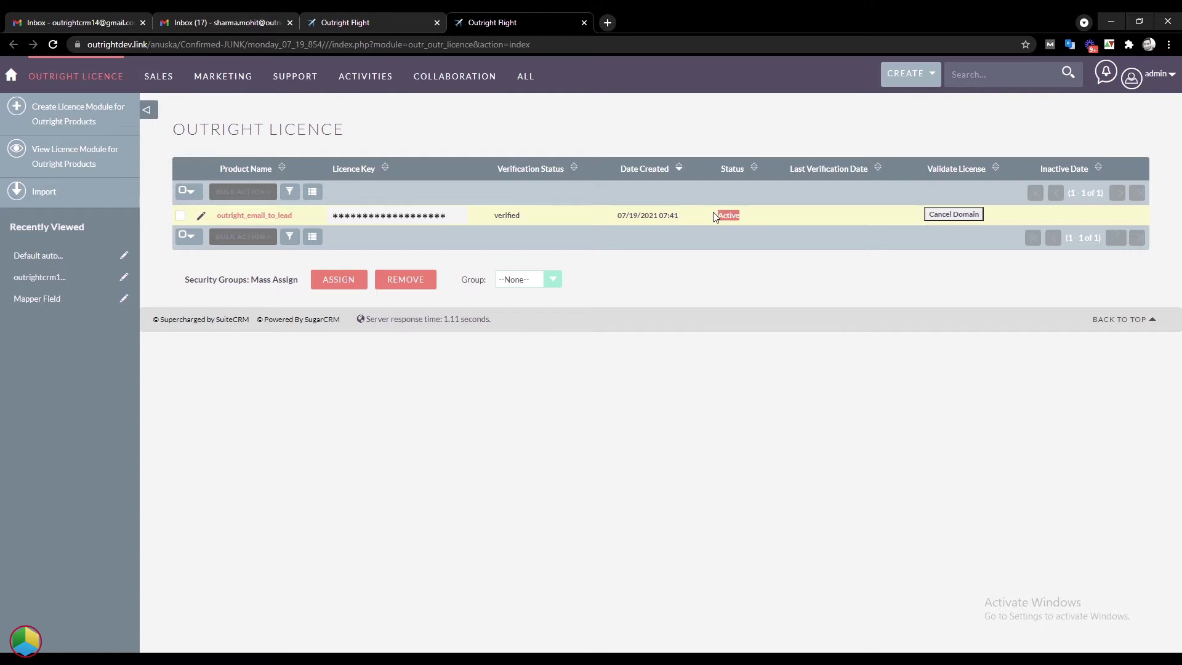
pyautogui.click(584, 22)
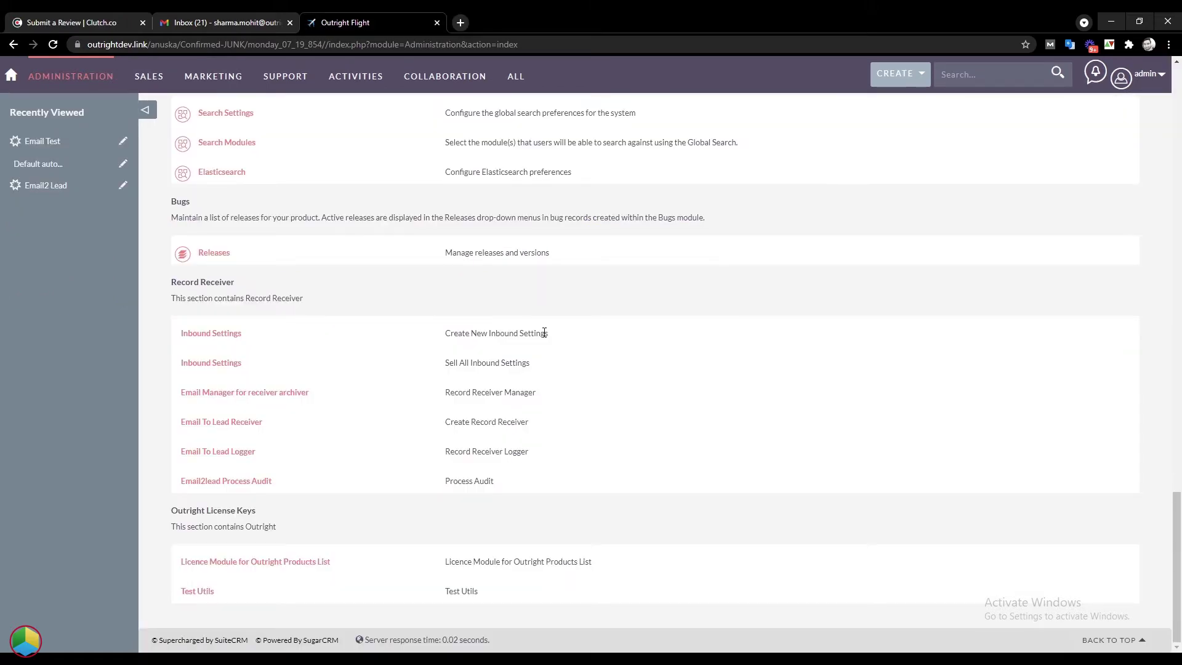
# Open the list of all Inbound Settings from the Administration page.
pyautogui.doubleClick(544, 333)
pyautogui.tripleClick(544, 332)
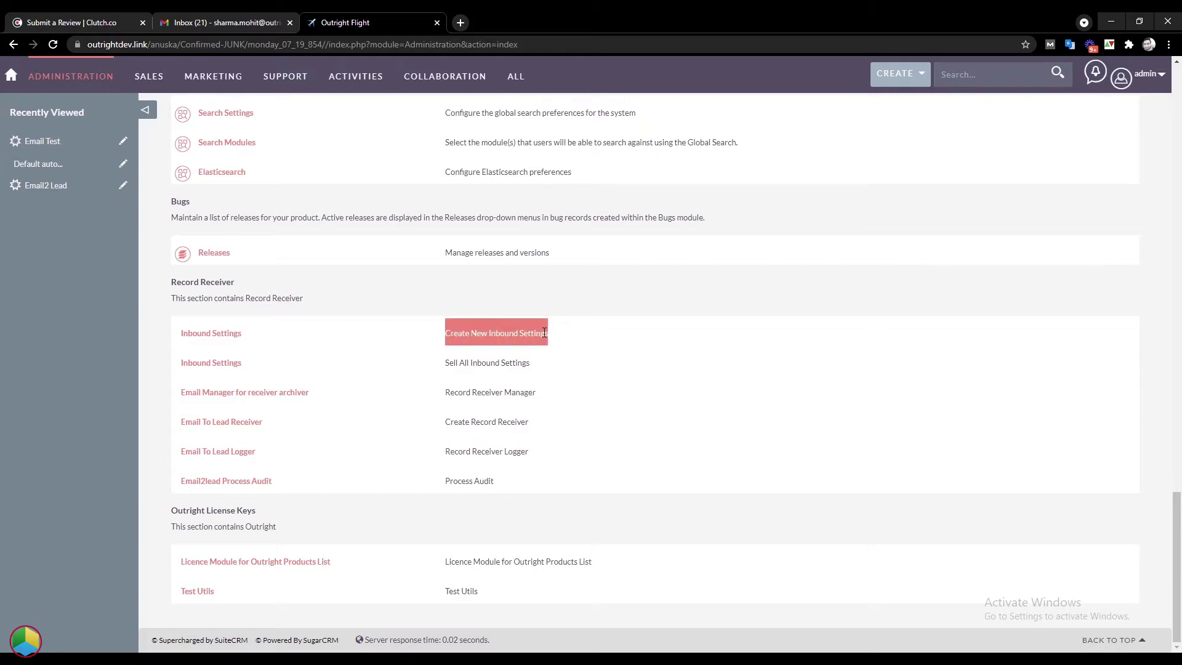
pyautogui.doubleClick(526, 362)
pyautogui.tripleClick(528, 362)
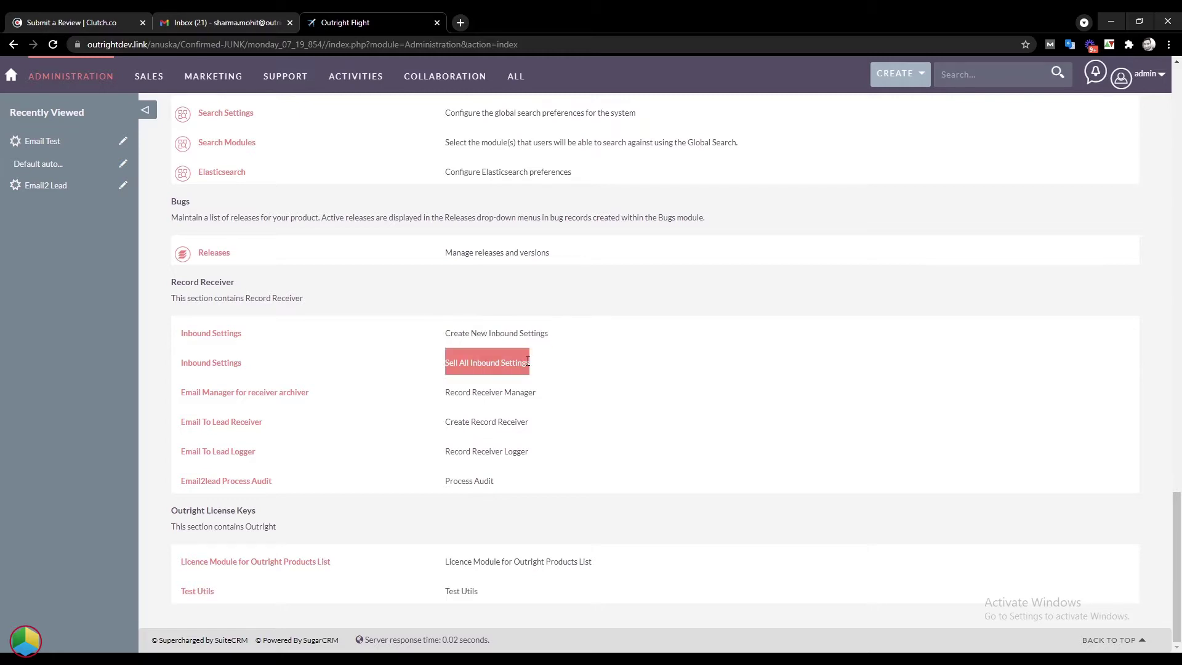
pyautogui.tripleClick(242, 364)
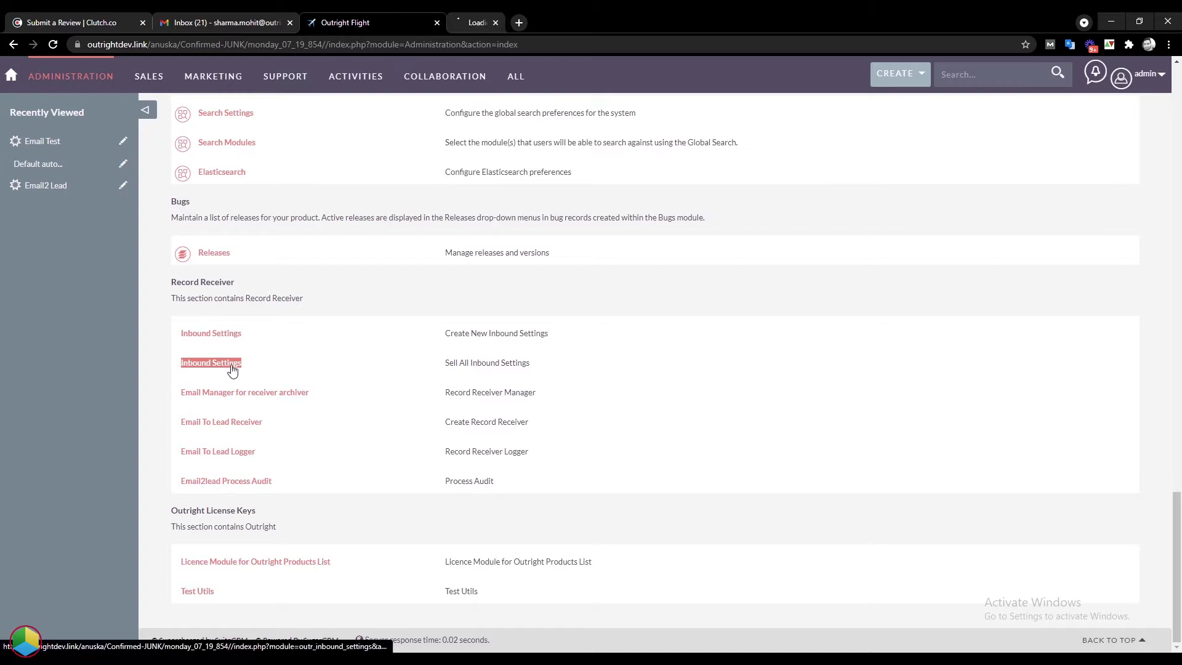
pyautogui.click(504, 13)
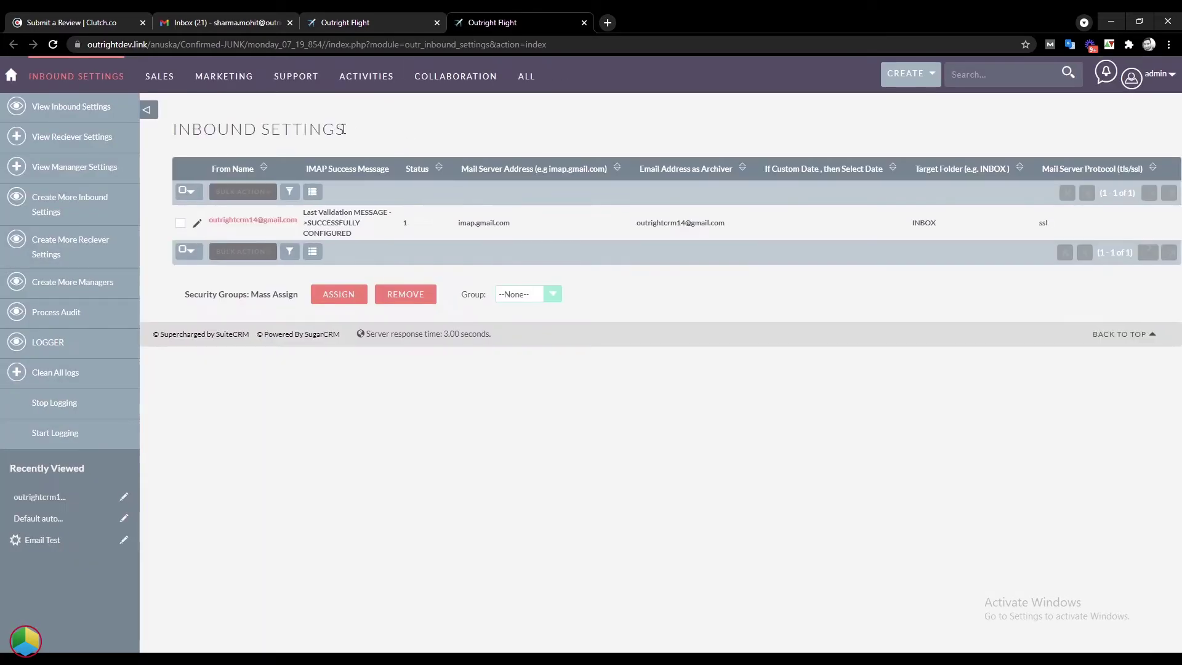
# Edit the Gmail inbound mailbox record and review its address, password, status, folder and Fetch Emails fields.
pyautogui.tripleClick(344, 129)
pyautogui.click(196, 225)
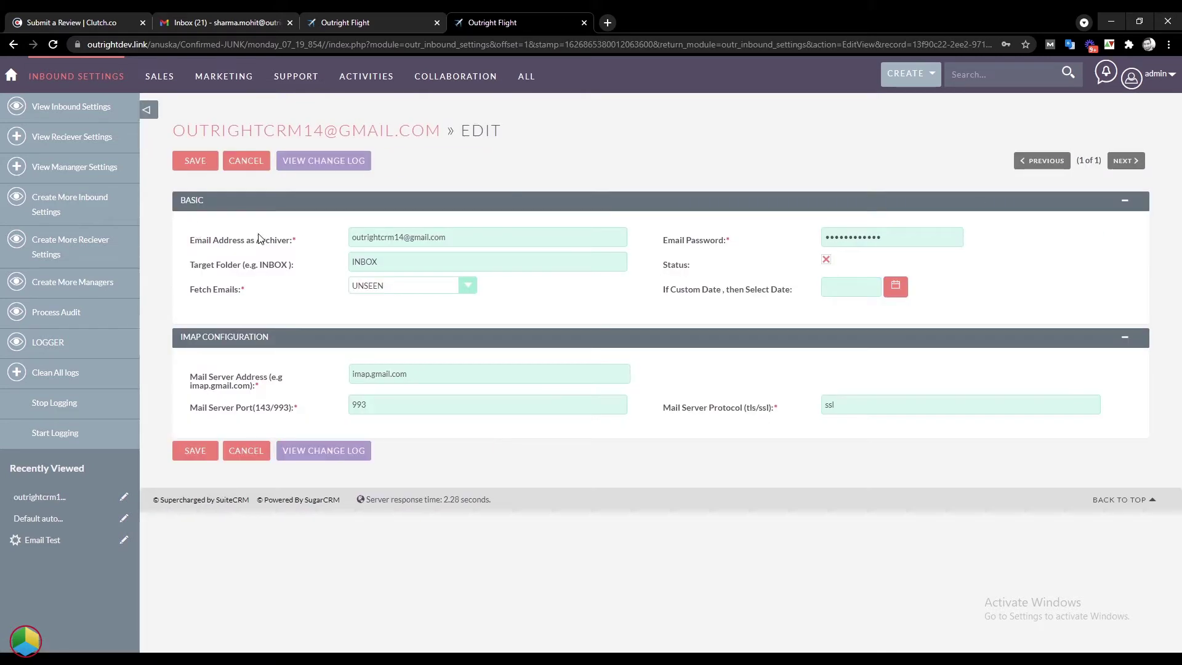
pyautogui.tripleClick(287, 241)
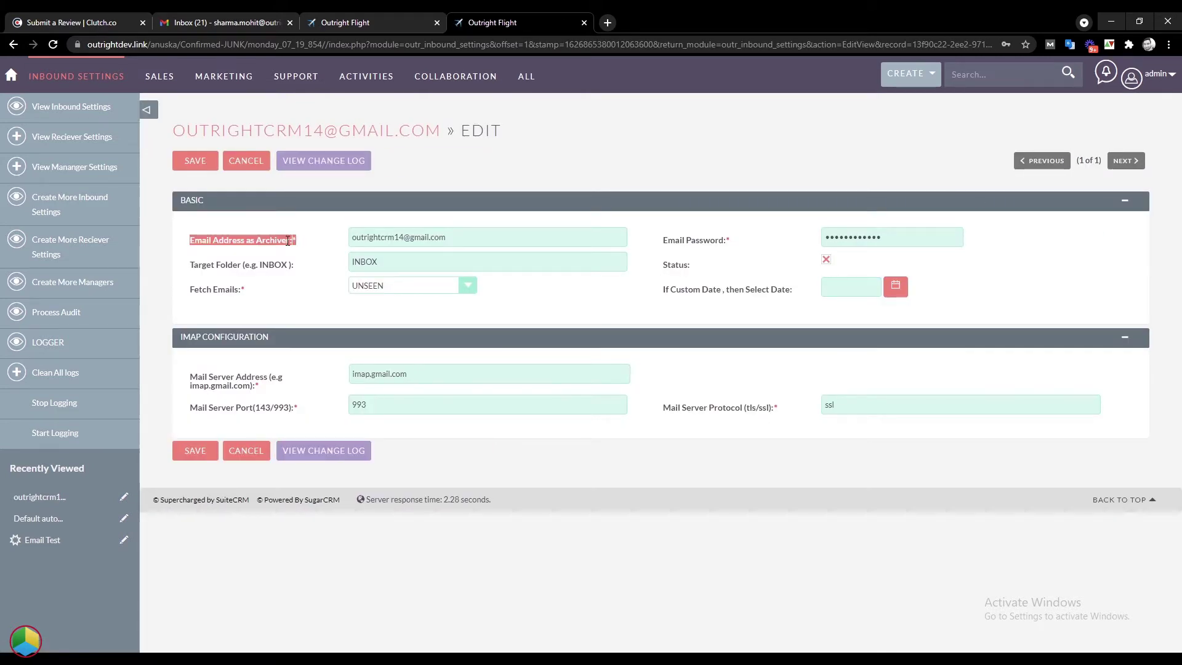
pyautogui.tripleClick(726, 240)
pyautogui.tripleClick(676, 264)
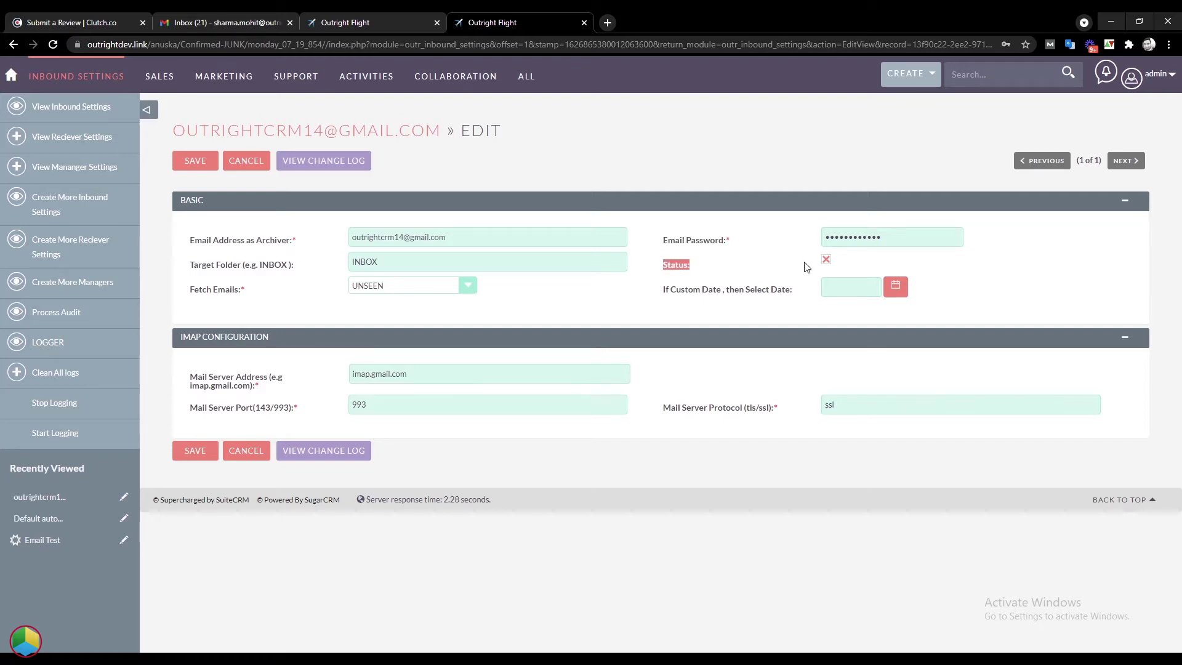
pyautogui.tripleClick(291, 264)
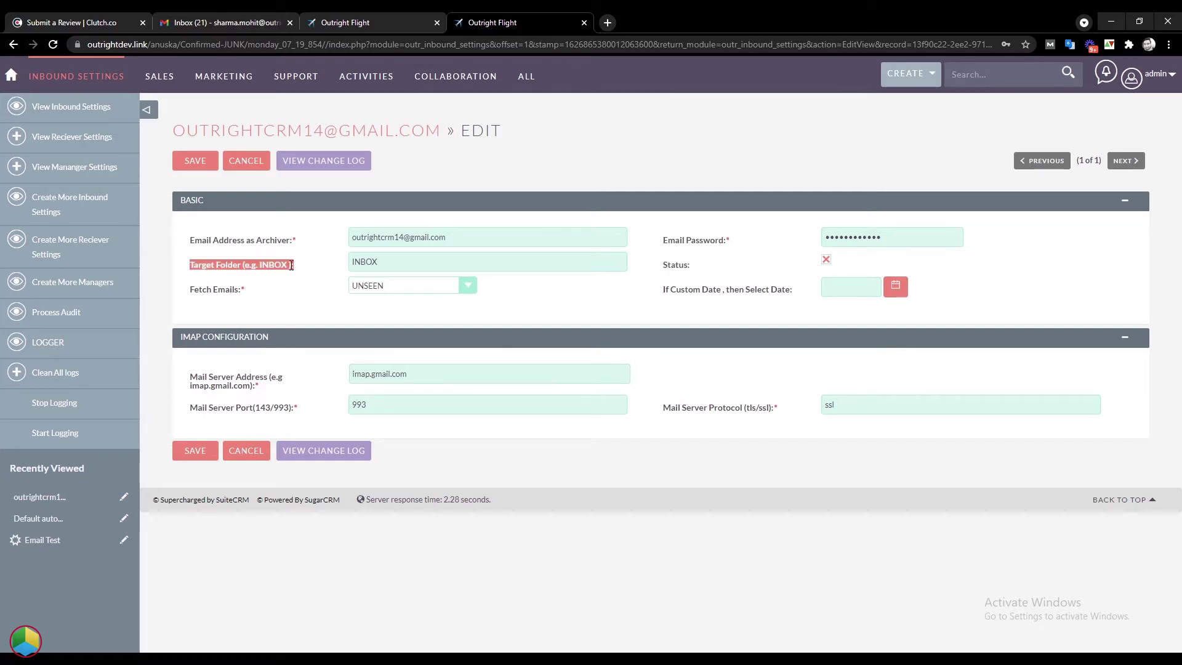
pyautogui.tripleClick(236, 289)
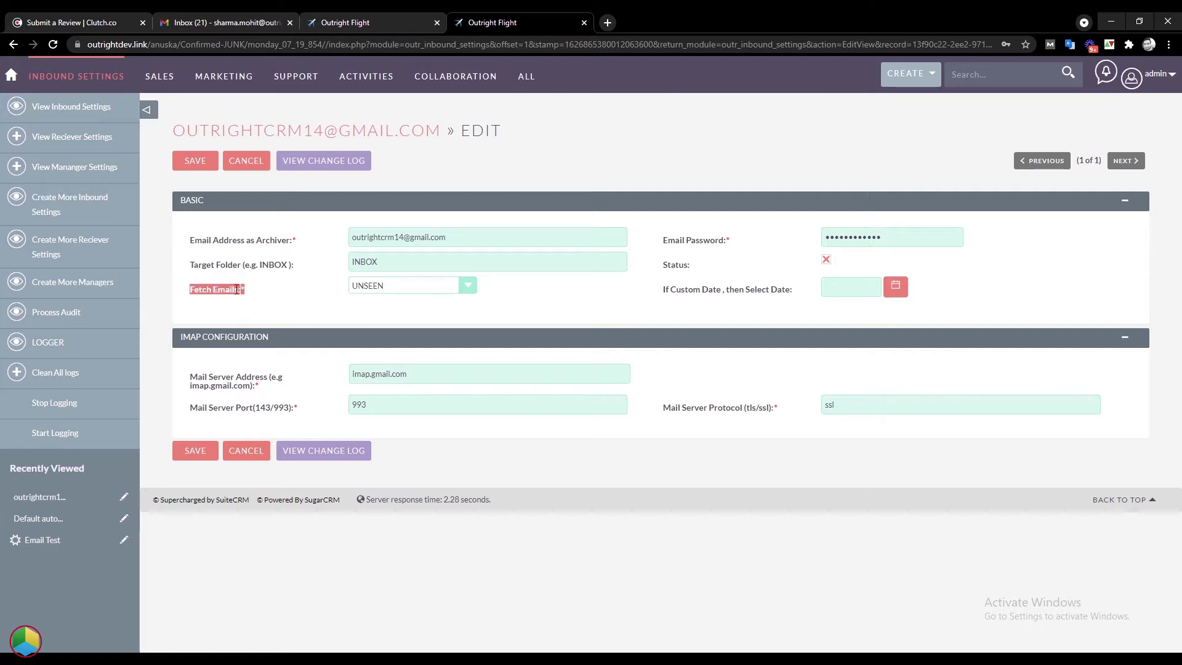
# Set Fetch Emails to Any Custom Date 07/20/2021, save, and confirm it reports successfully configured.
pyautogui.click(465, 293)
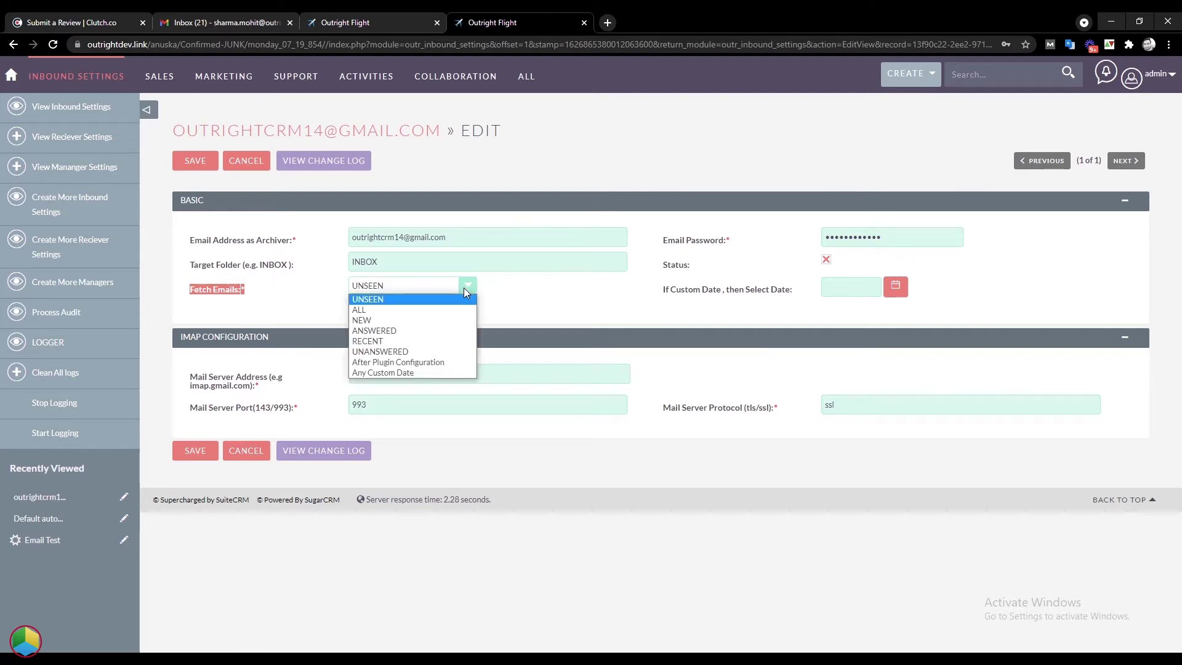
pyautogui.click(442, 368)
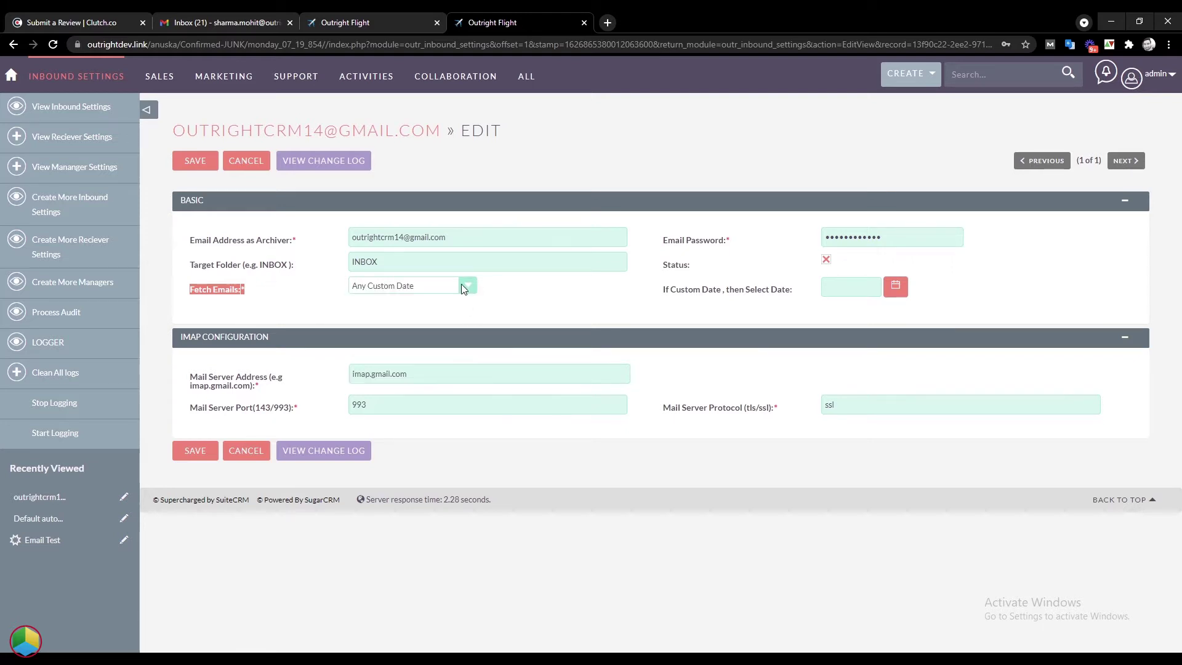
pyautogui.tripleClick(781, 289)
pyautogui.click(895, 287)
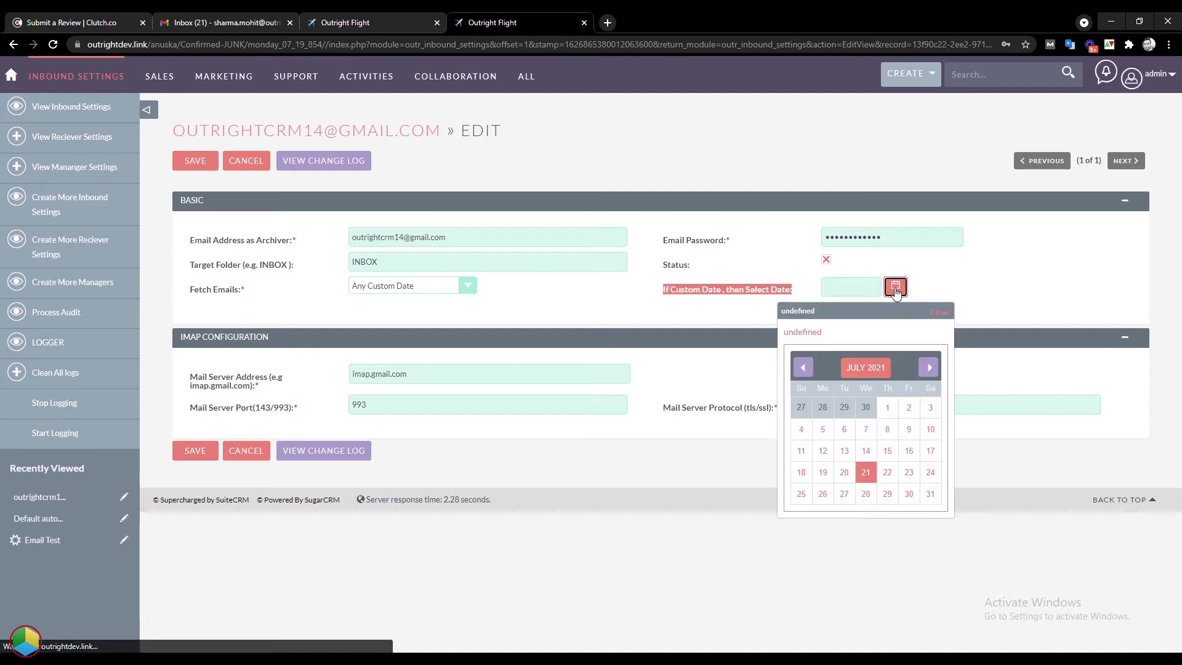
pyautogui.click(844, 472)
pyautogui.click(625, 305)
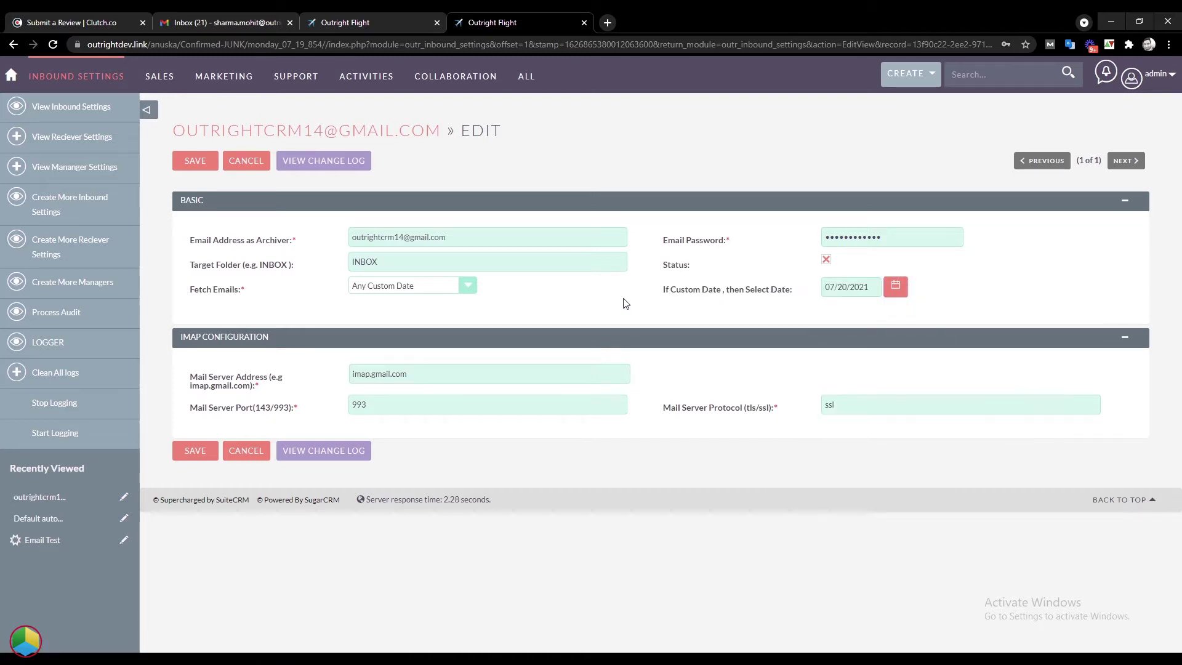
pyautogui.click(195, 161)
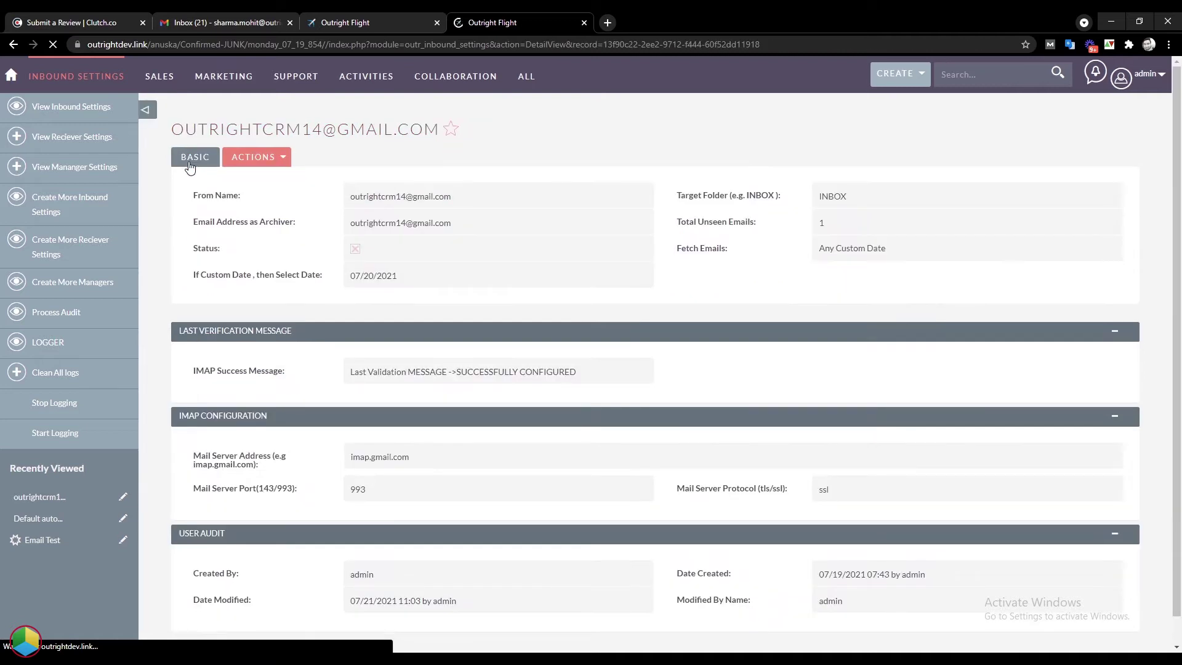
pyautogui.tripleClick(282, 372)
pyautogui.moveTo(586, 371); pyautogui.dragTo(351, 367)
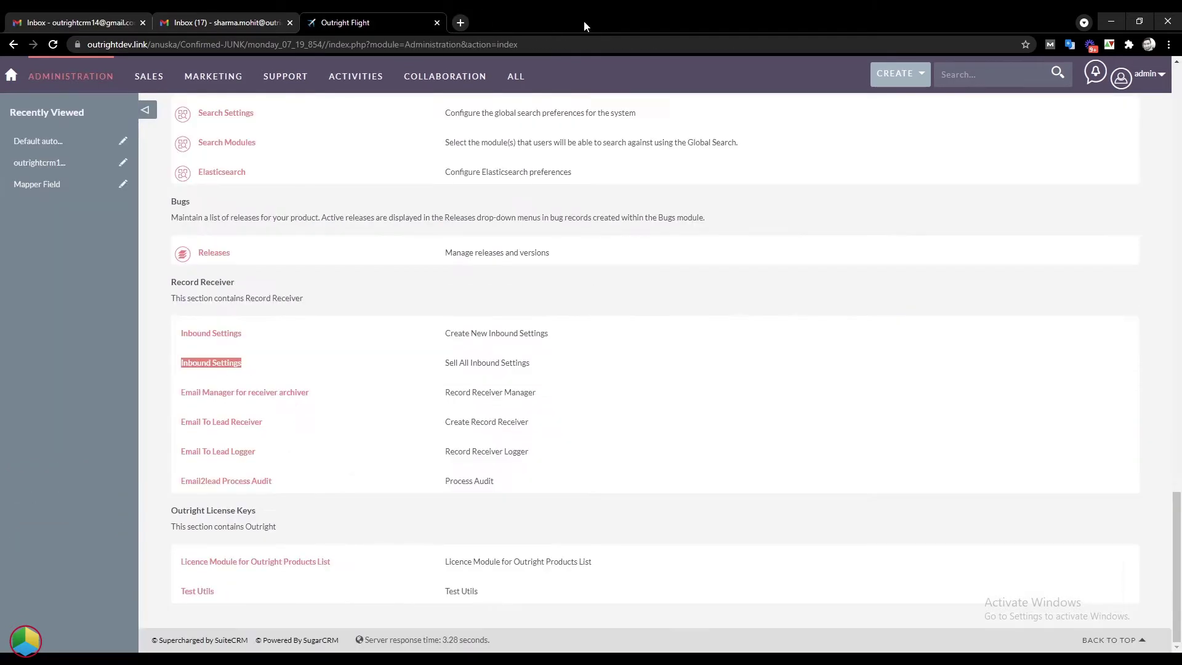
# Open the Email To Lead Receiver list in a new tab and edit the default receiver.
pyautogui.tripleClick(524, 422)
pyautogui.tripleClick(282, 424)
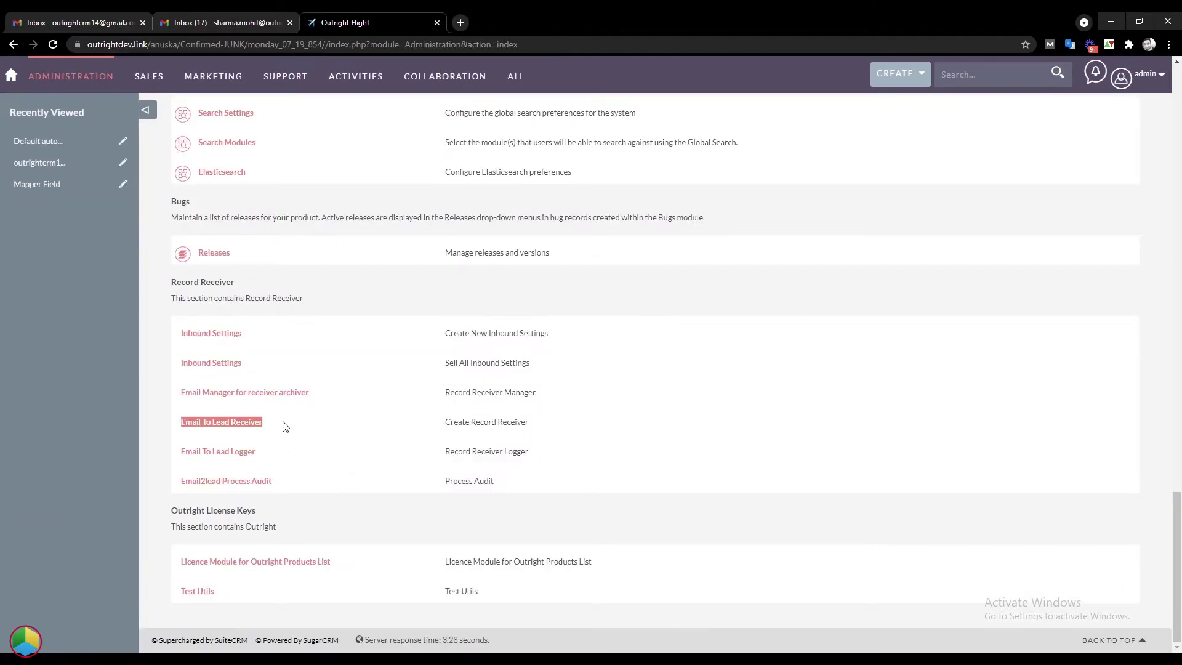
pyautogui.middleClick(222, 422)
pyautogui.click(486, 18)
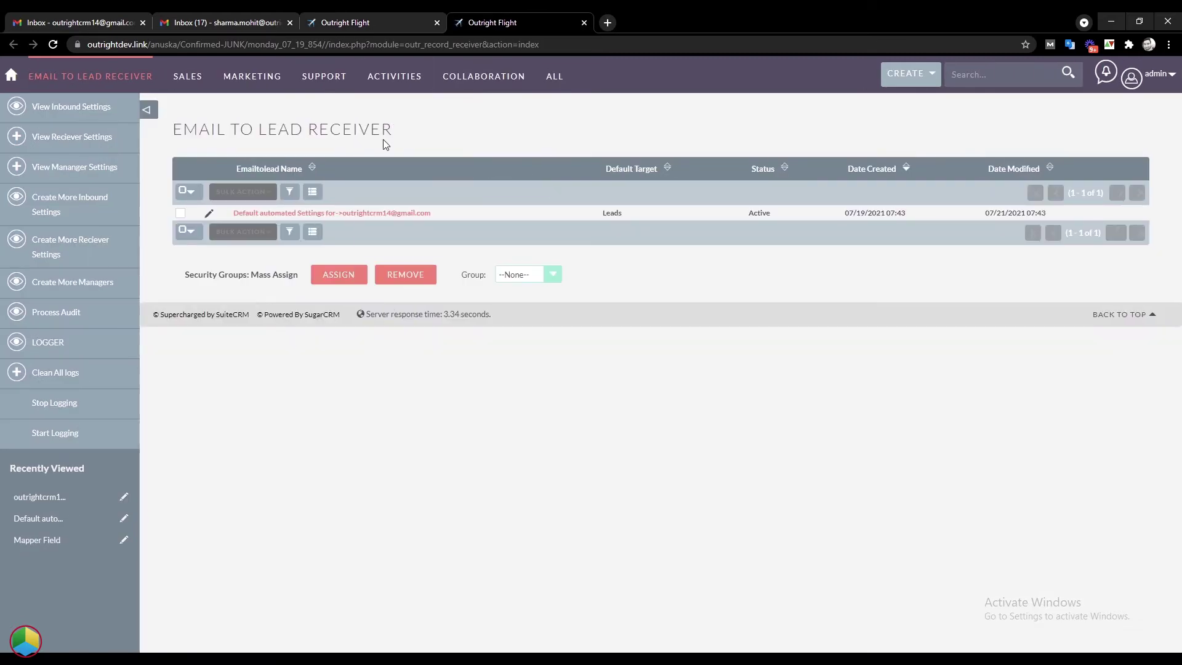
pyautogui.moveTo(384, 144); pyautogui.dragTo(179, 164)
pyautogui.click(209, 213)
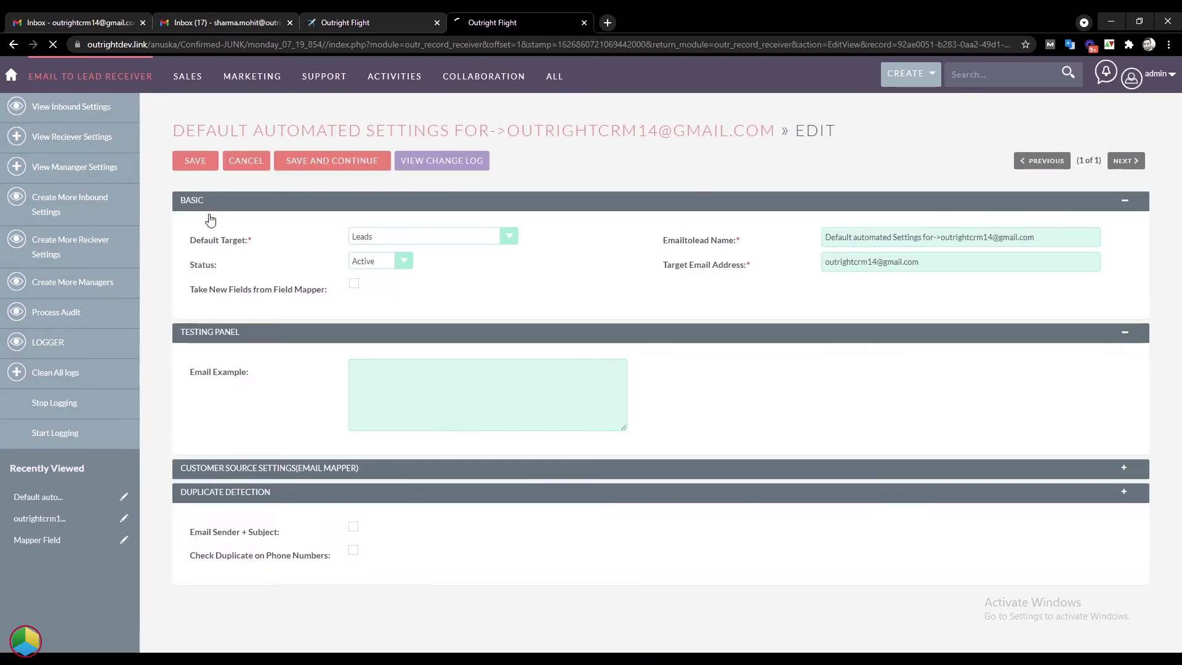
# Keep Leads as the default target and review the Status and take-new-fields options.
pyautogui.doubleClick(241, 239)
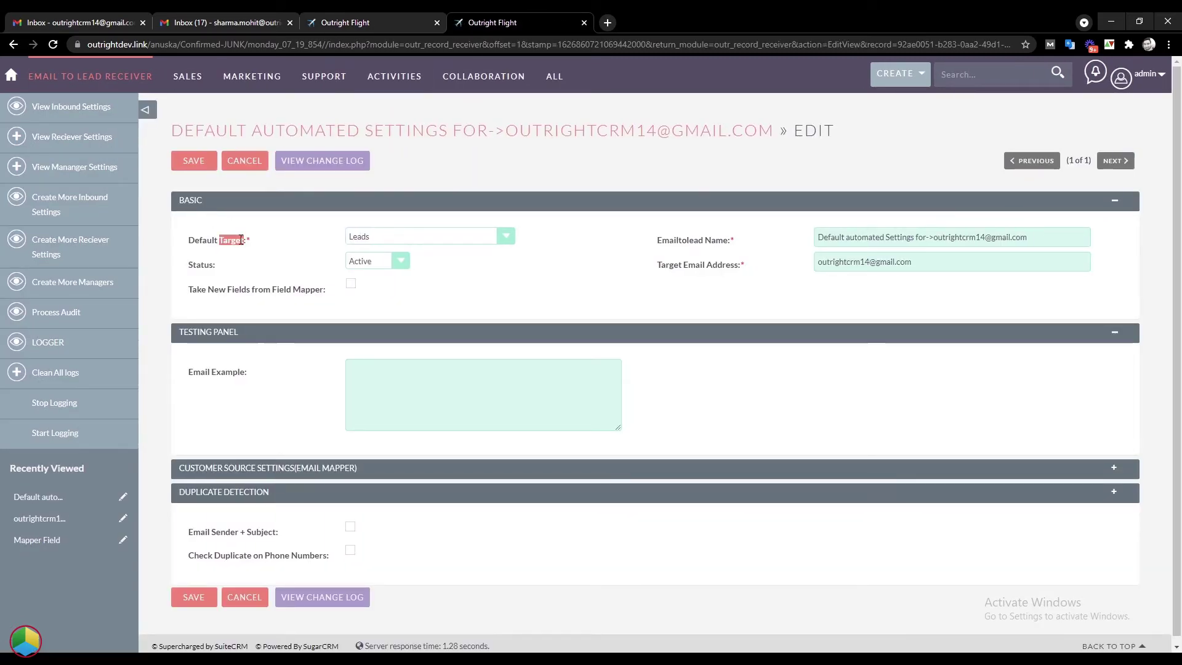
pyautogui.click(241, 239)
pyautogui.click(503, 240)
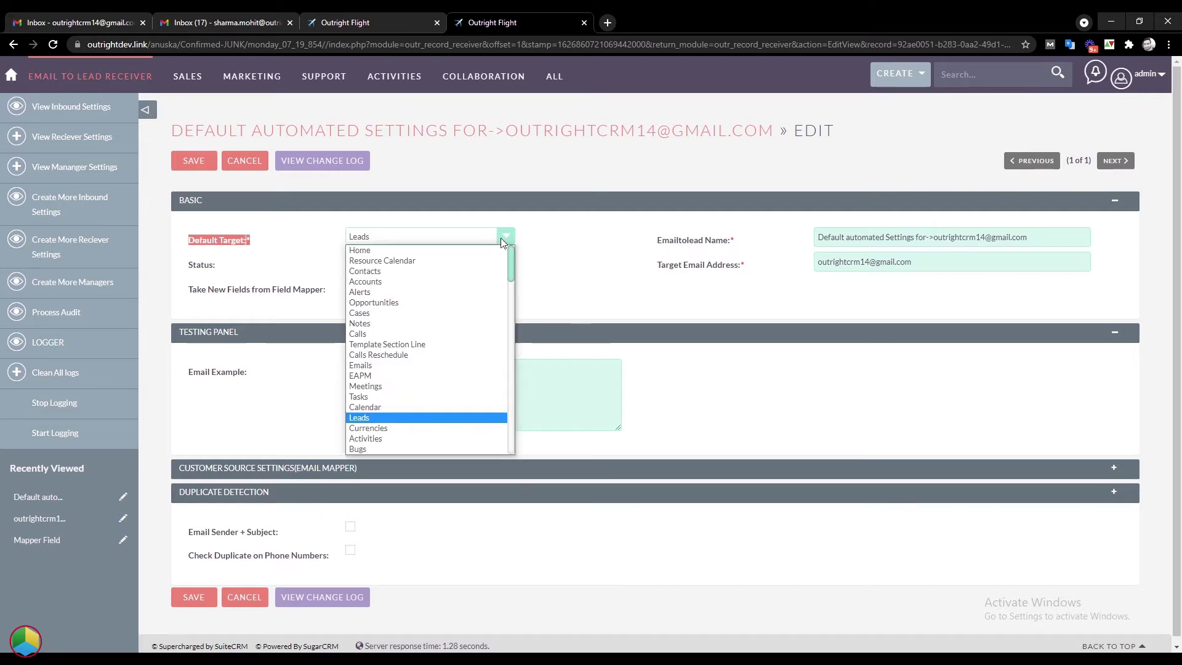
pyautogui.click(503, 240)
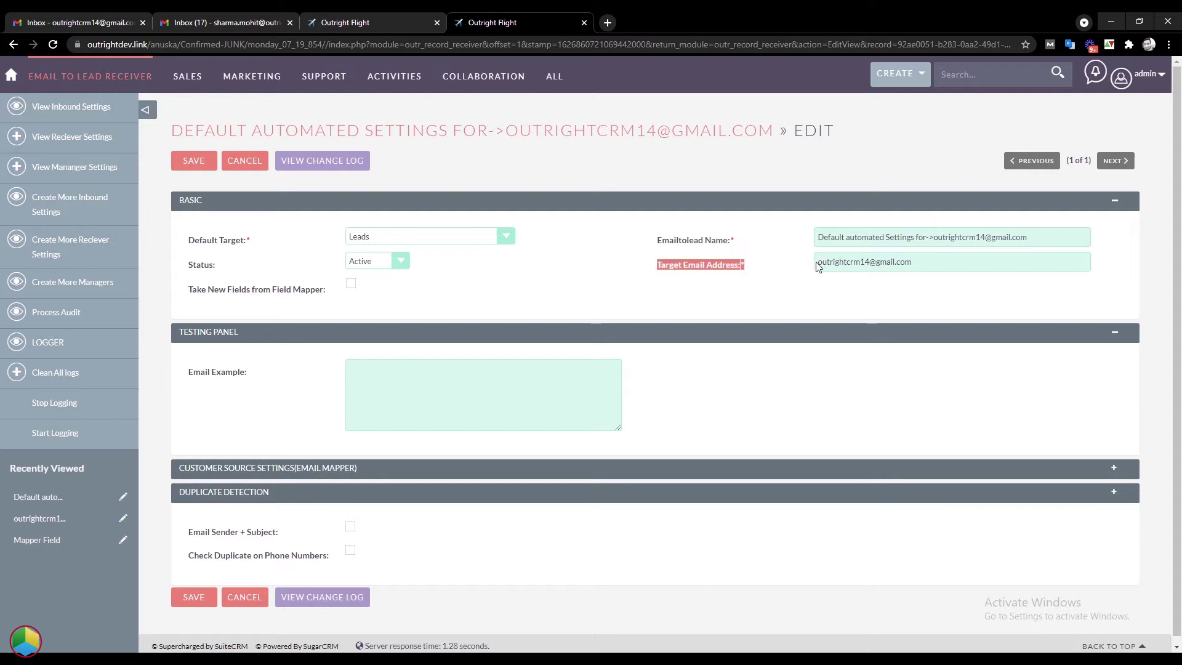
pyautogui.tripleClick(195, 265)
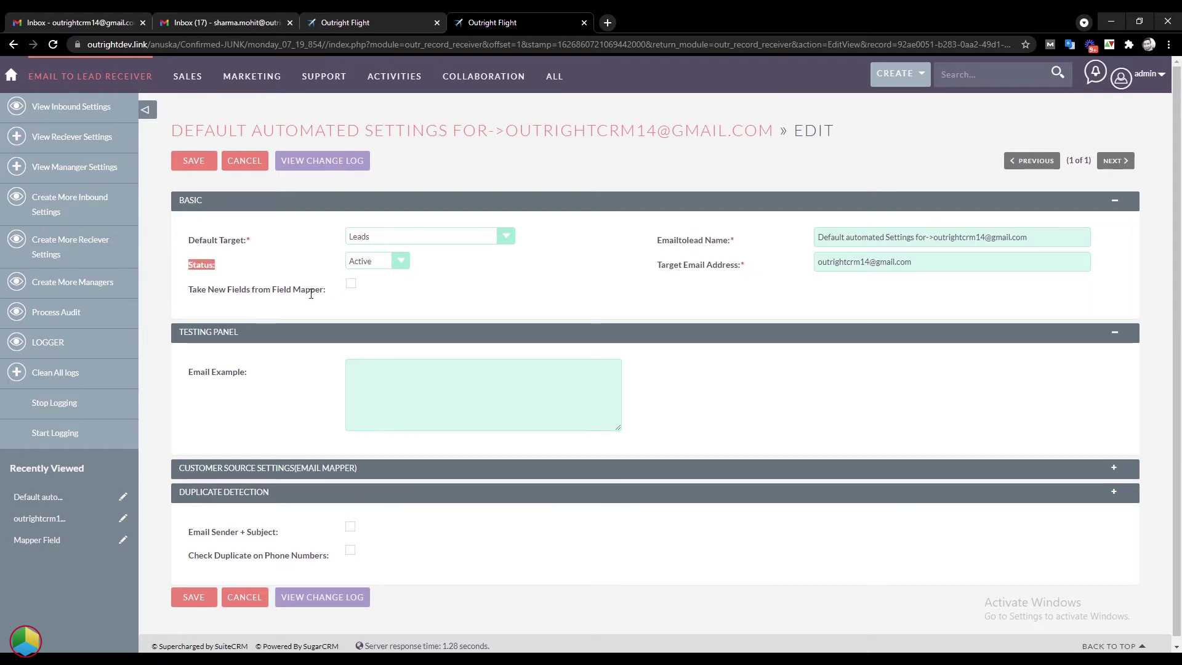
pyautogui.tripleClick(318, 291)
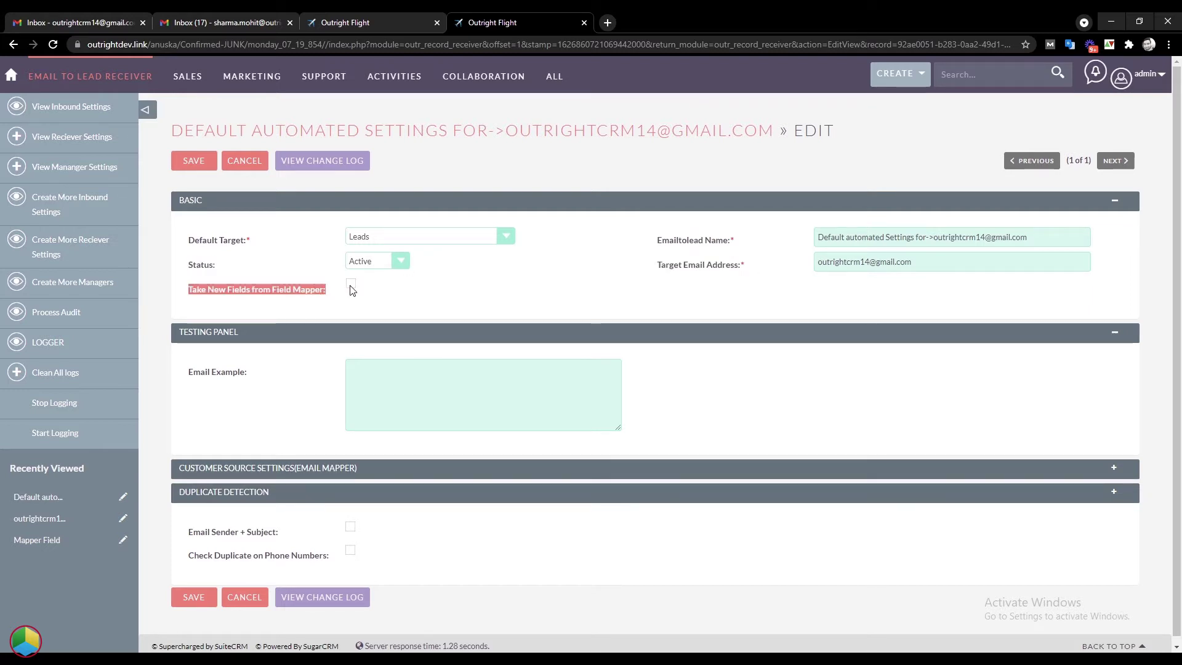
# Expand Customer Source Settings, set Body Email Mapper to Mail, review duplicate checks, and save.
pyautogui.scroll(-1, 314, 379)
pyautogui.click(350, 464)
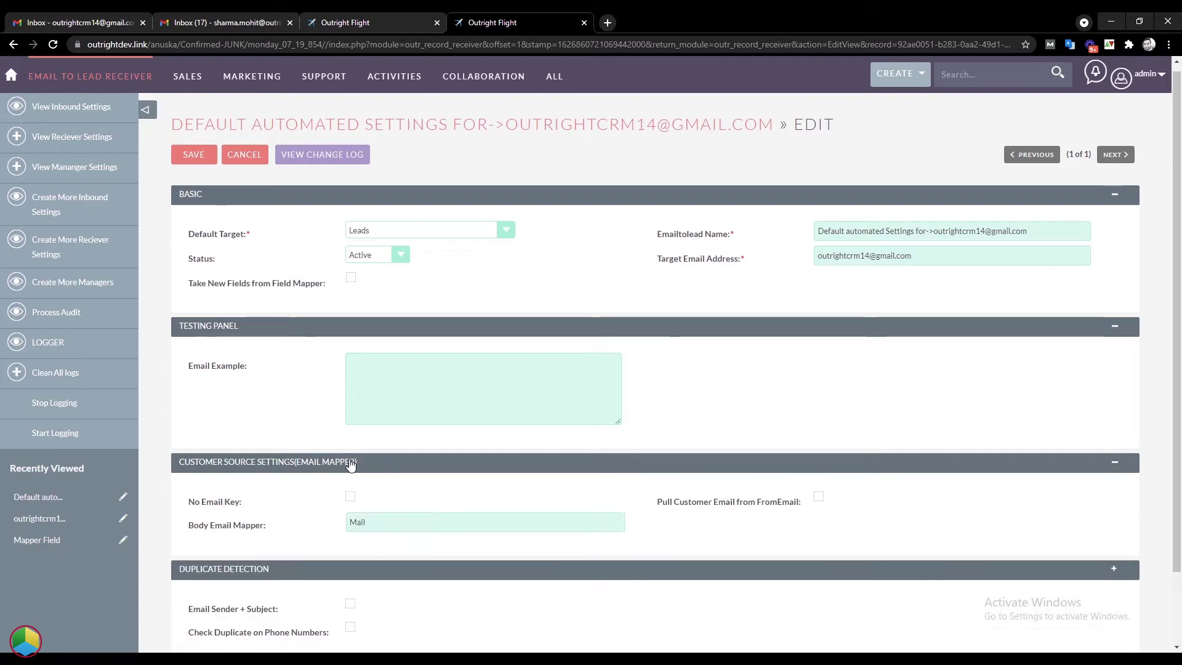
pyautogui.scroll(-2, 351, 464)
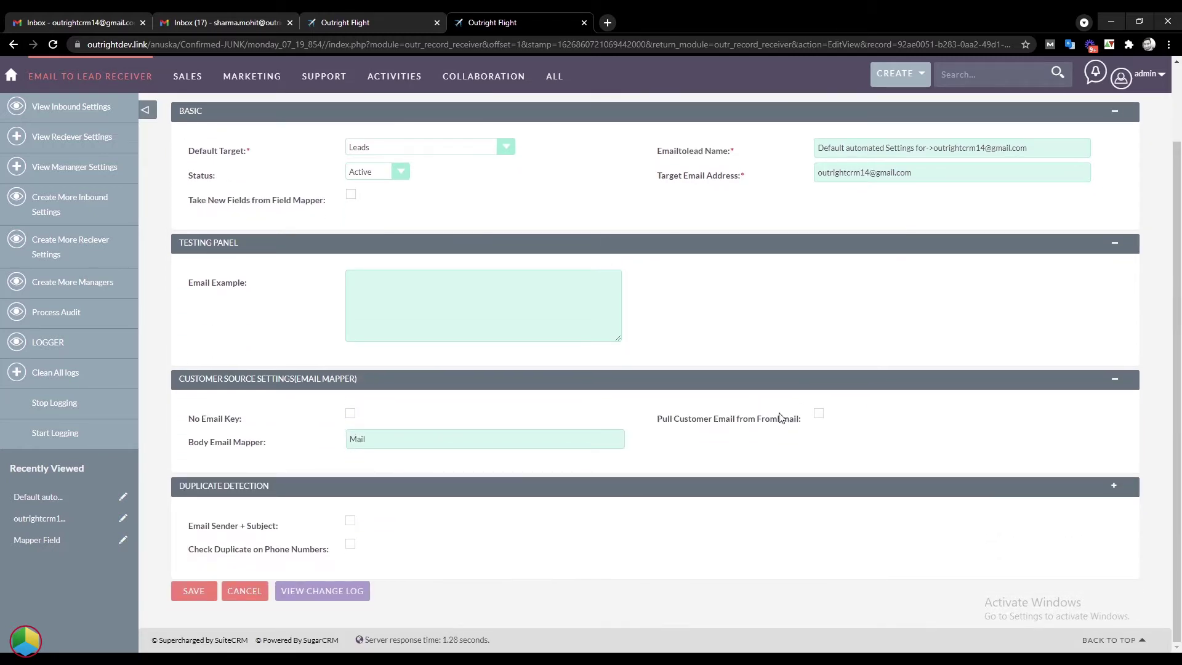
pyautogui.tripleClick(798, 419)
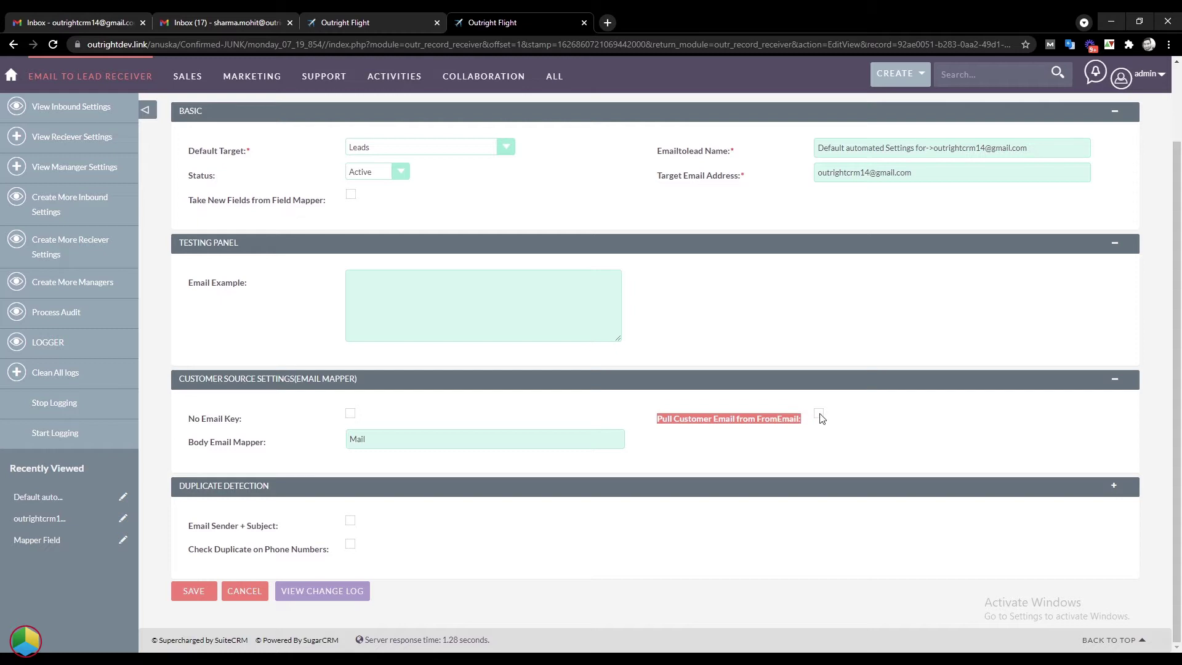
pyautogui.tripleClick(235, 418)
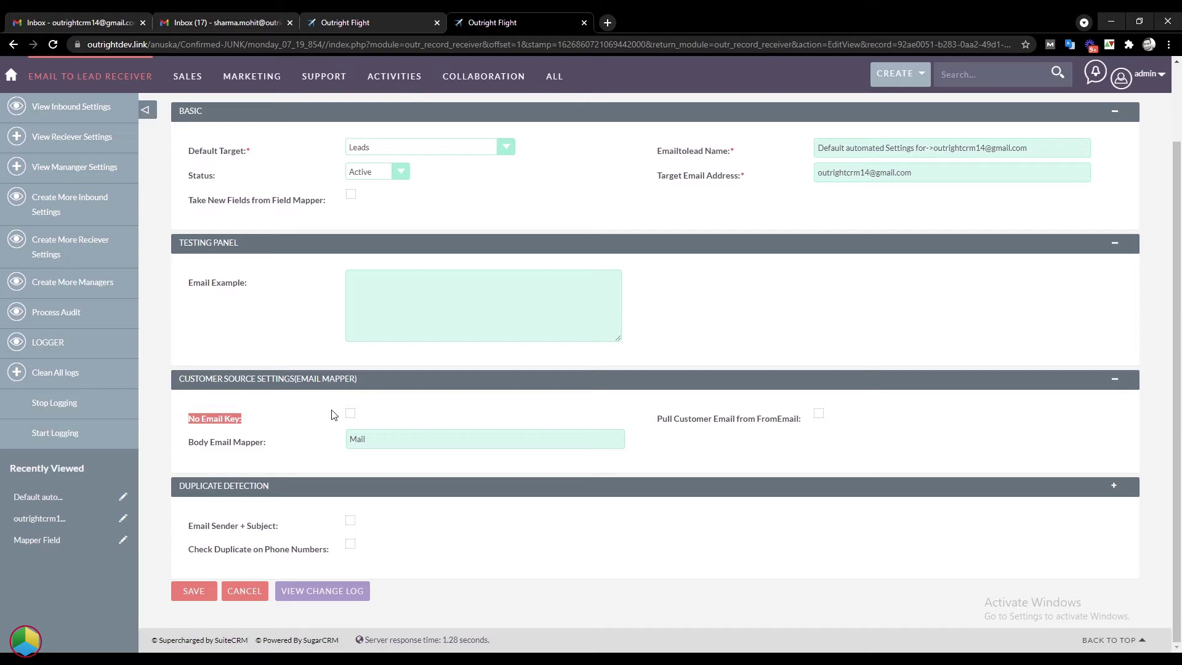
pyautogui.tripleClick(269, 443)
pyautogui.press('Tab')
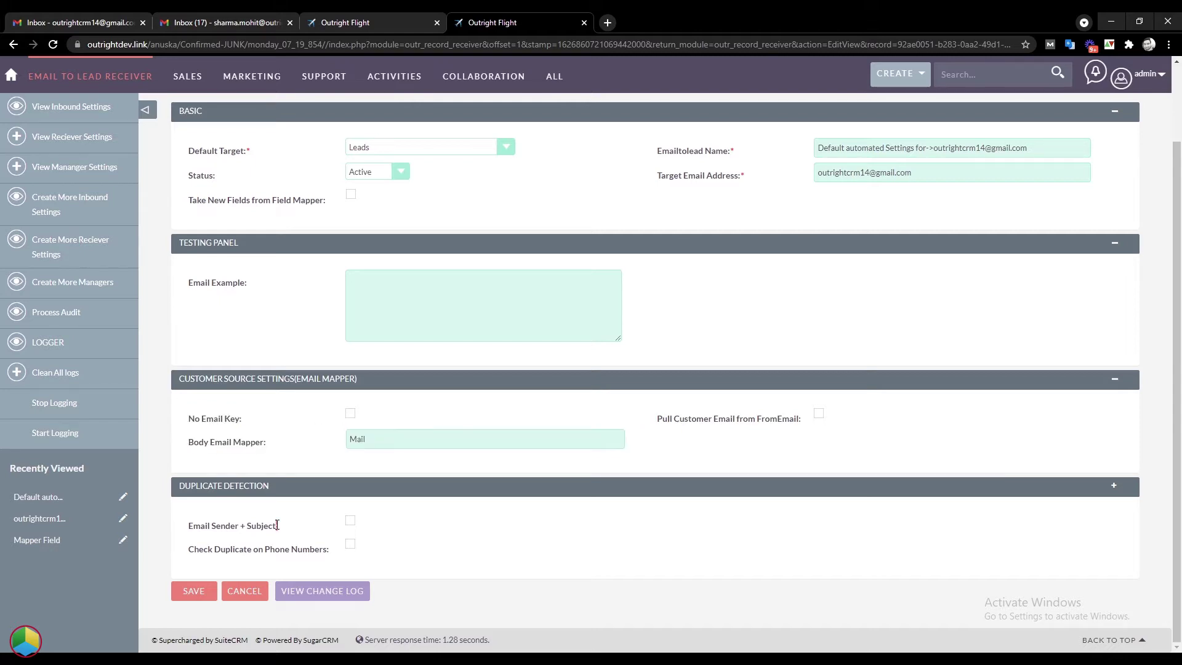
pyautogui.tripleClick(282, 527)
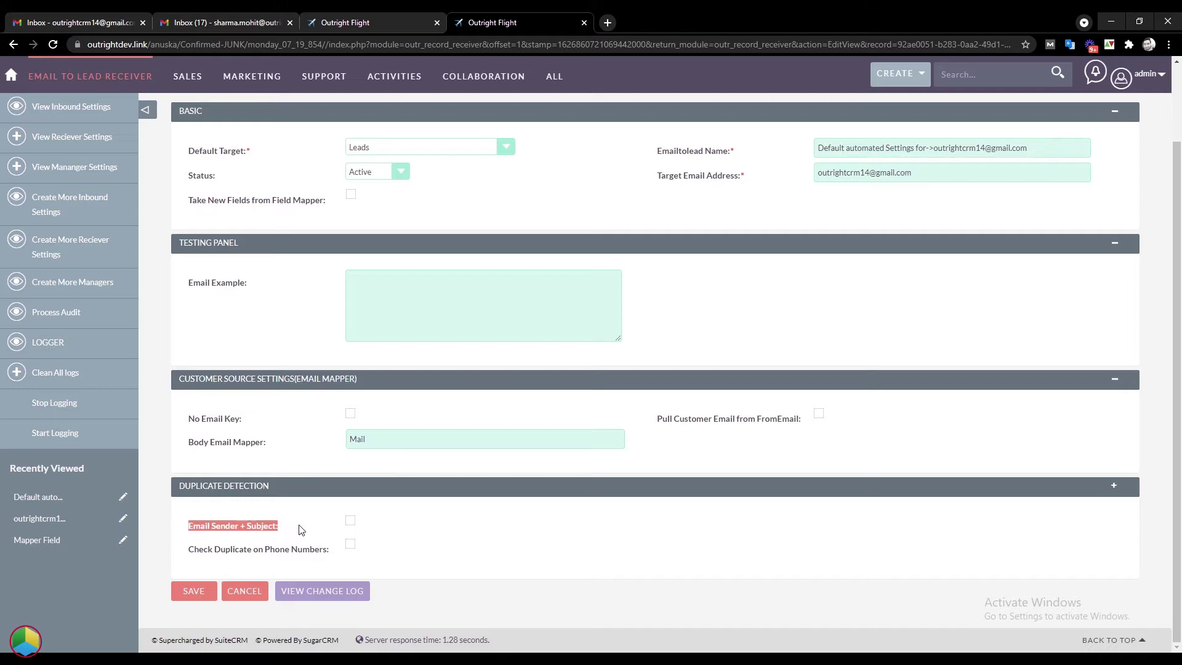
pyautogui.tripleClick(330, 550)
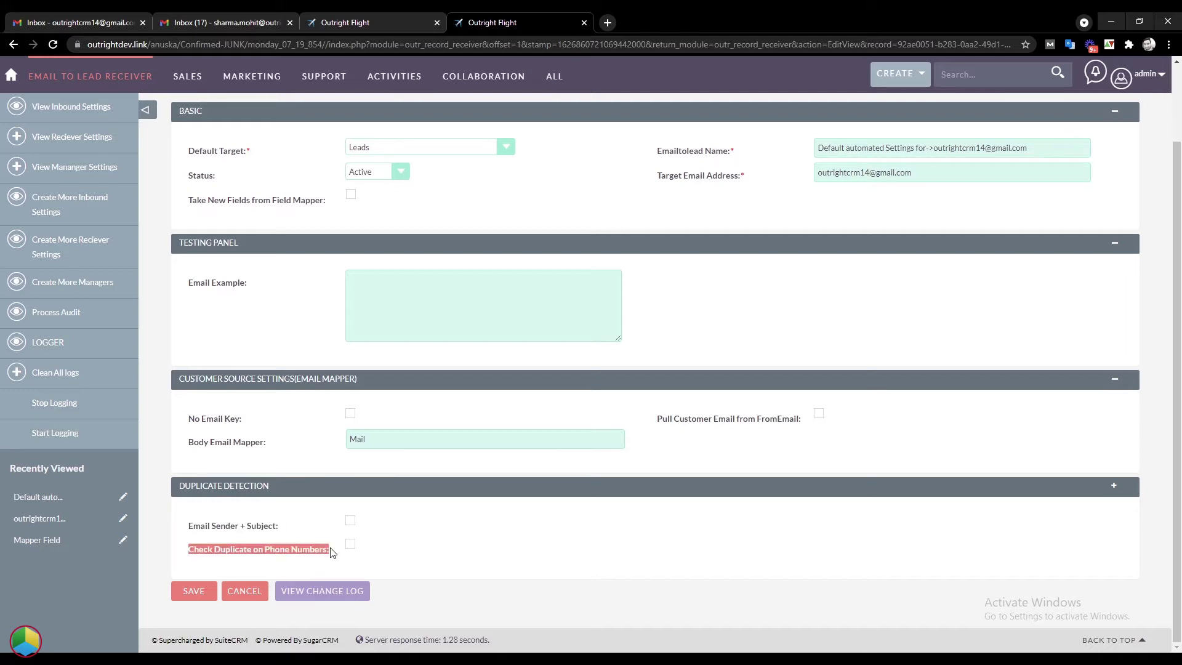
pyautogui.click(194, 592)
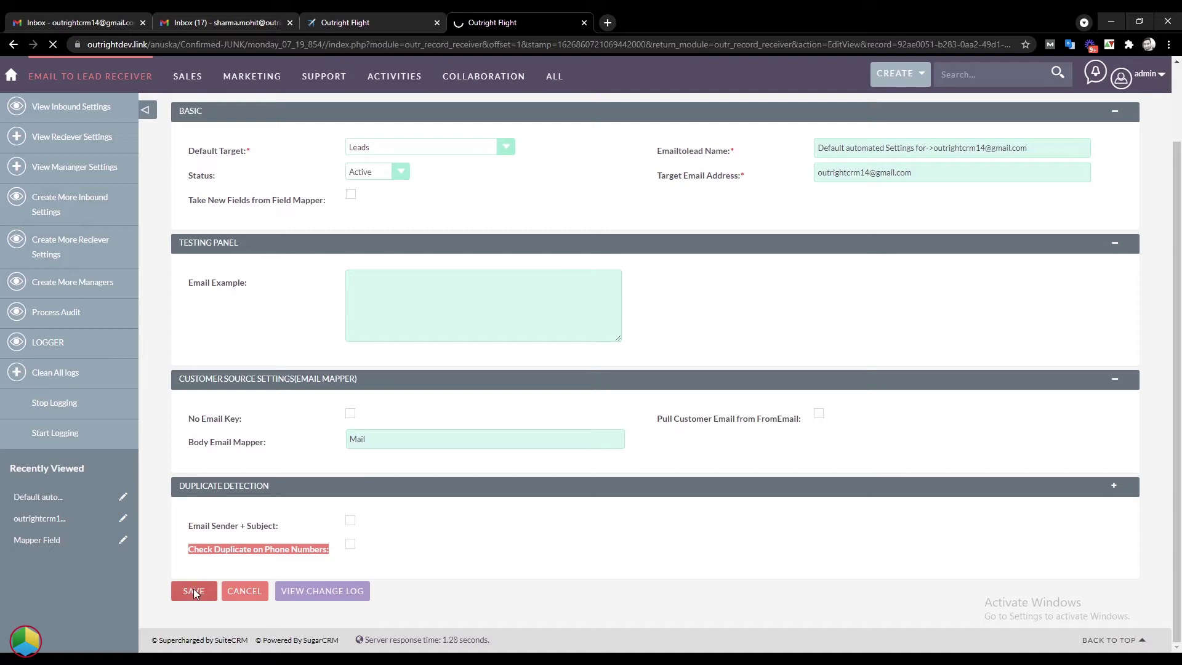
# Review the field mapper's Mail, Web1 and Dep mappings, then locate Email2lead Process Audit in Administration.
pyautogui.scroll(-2, 330, 519)
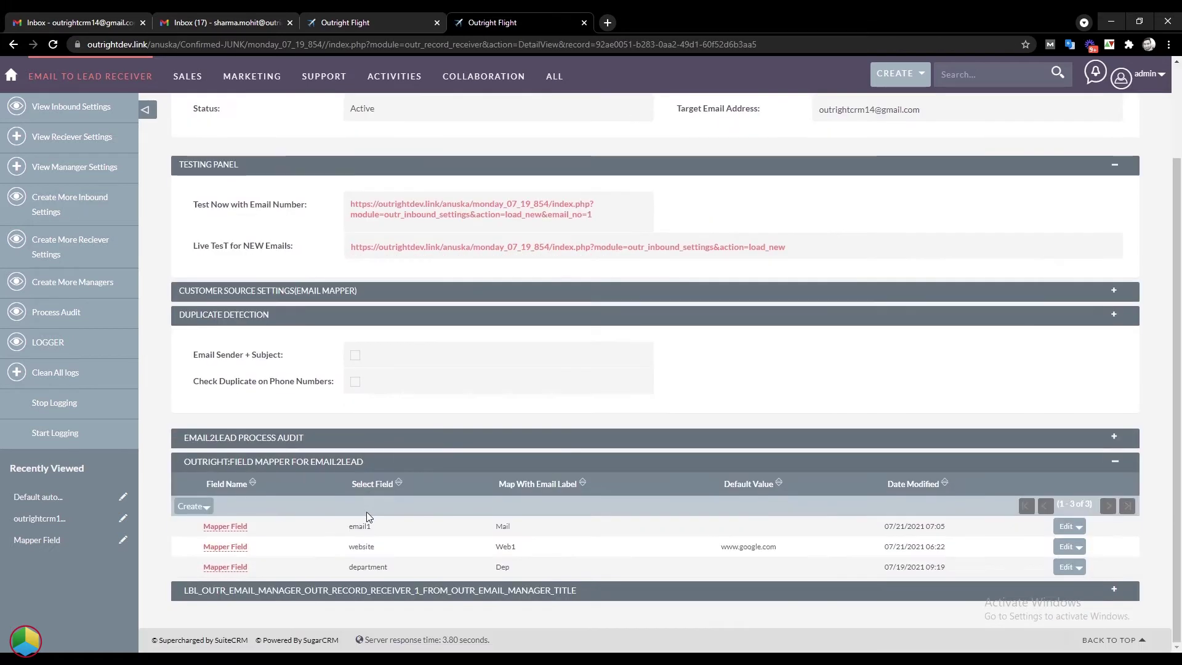
pyautogui.moveTo(271, 526); pyautogui.dragTo(203, 567)
pyautogui.doubleClick(502, 526)
pyautogui.doubleClick(504, 547)
pyautogui.doubleClick(502, 567)
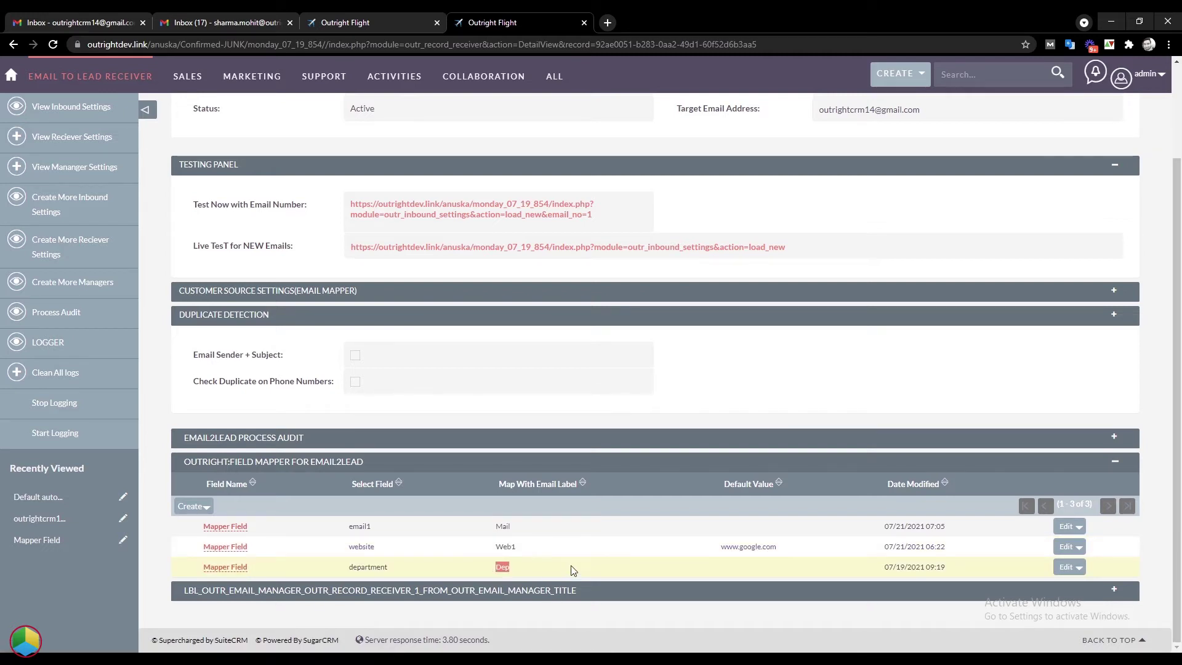
pyautogui.hotkey('ctrl', 'pageup')
pyautogui.tripleClick(495, 486)
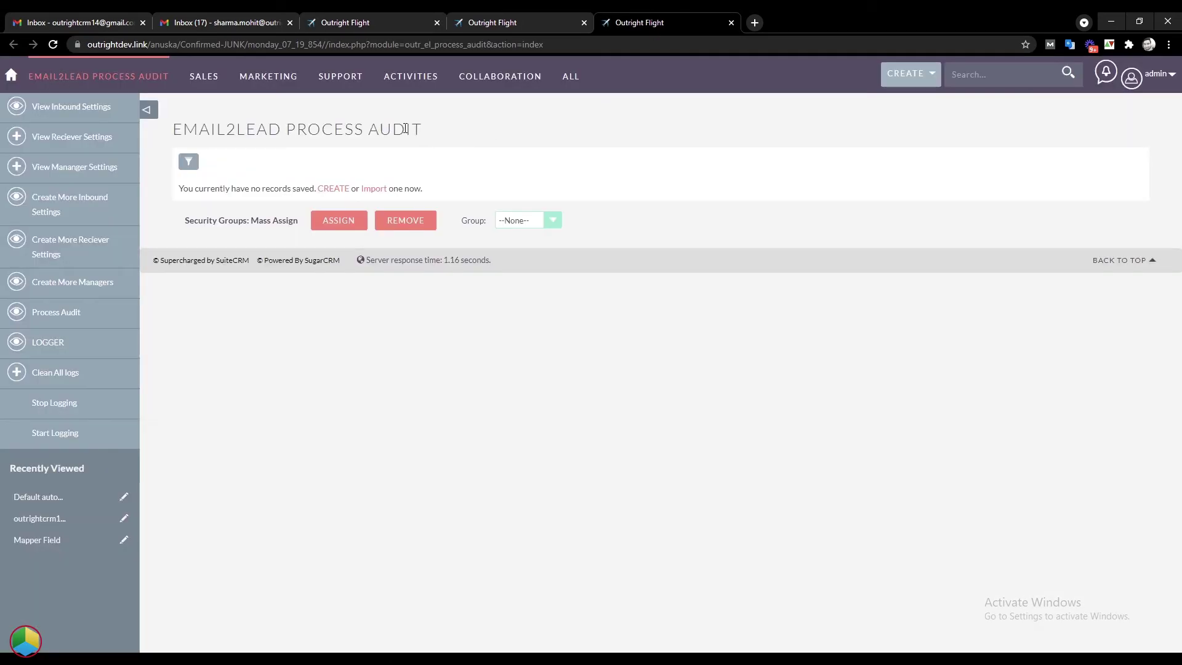
# Confirm the Process Audit list is empty, then open the empty Leads list in a new tab.
pyautogui.tripleClick(404, 129)
pyautogui.moveTo(571, 76)
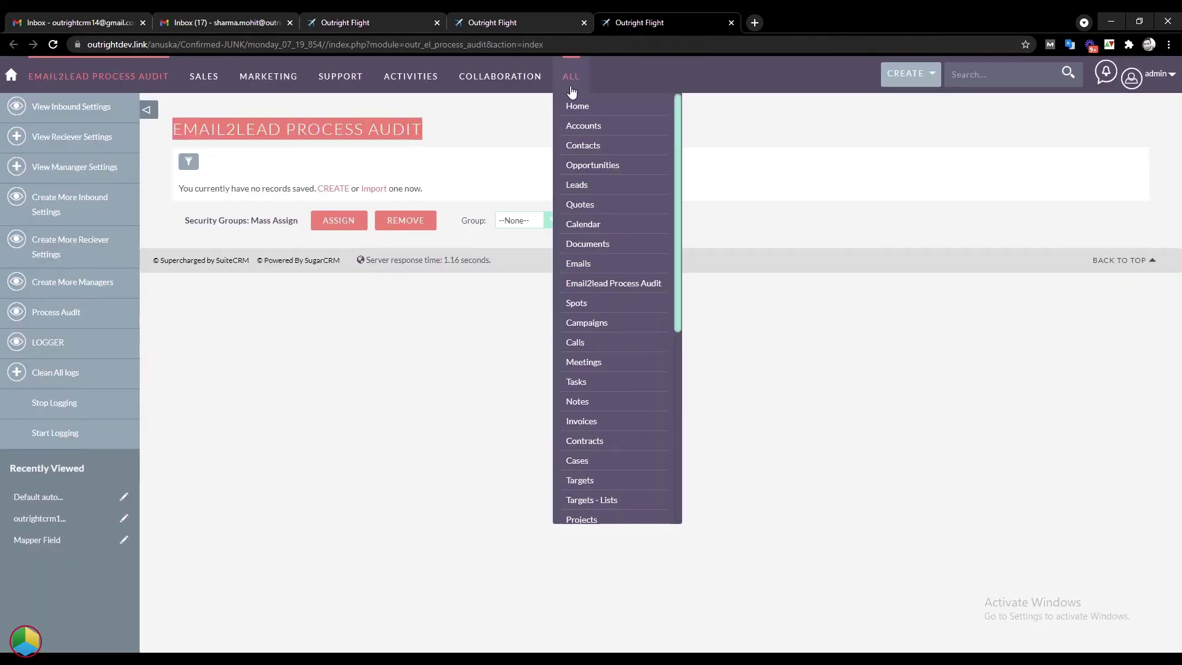
pyautogui.middleClick(579, 185)
pyautogui.click(818, 13)
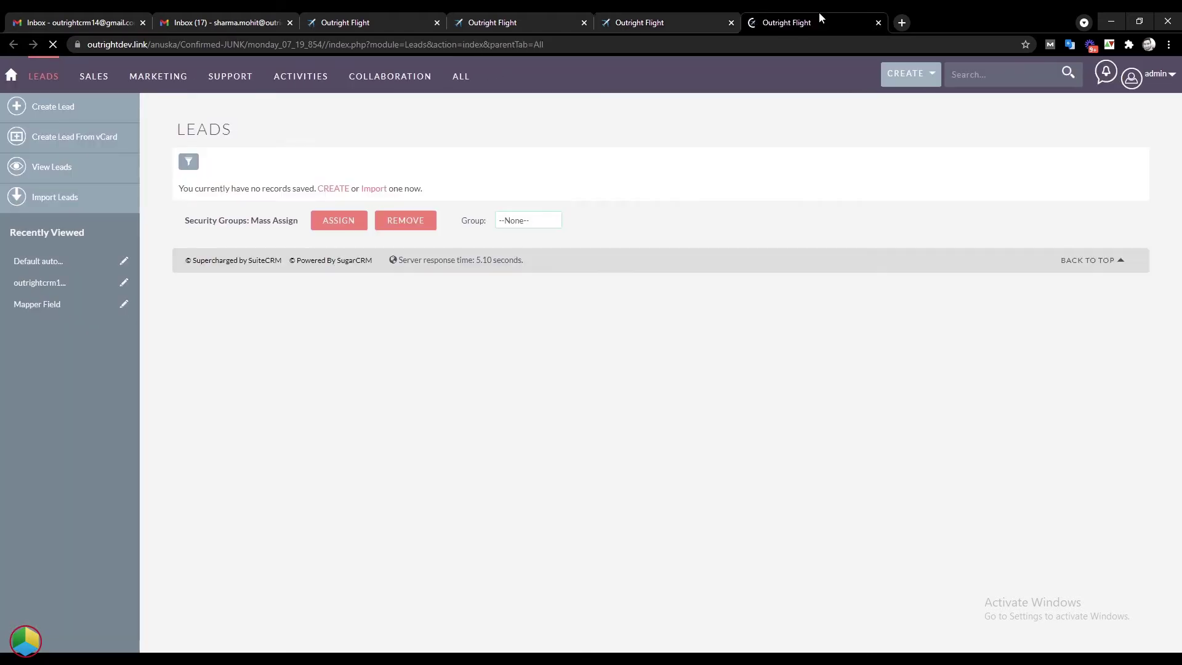
pyautogui.doubleClick(220, 129)
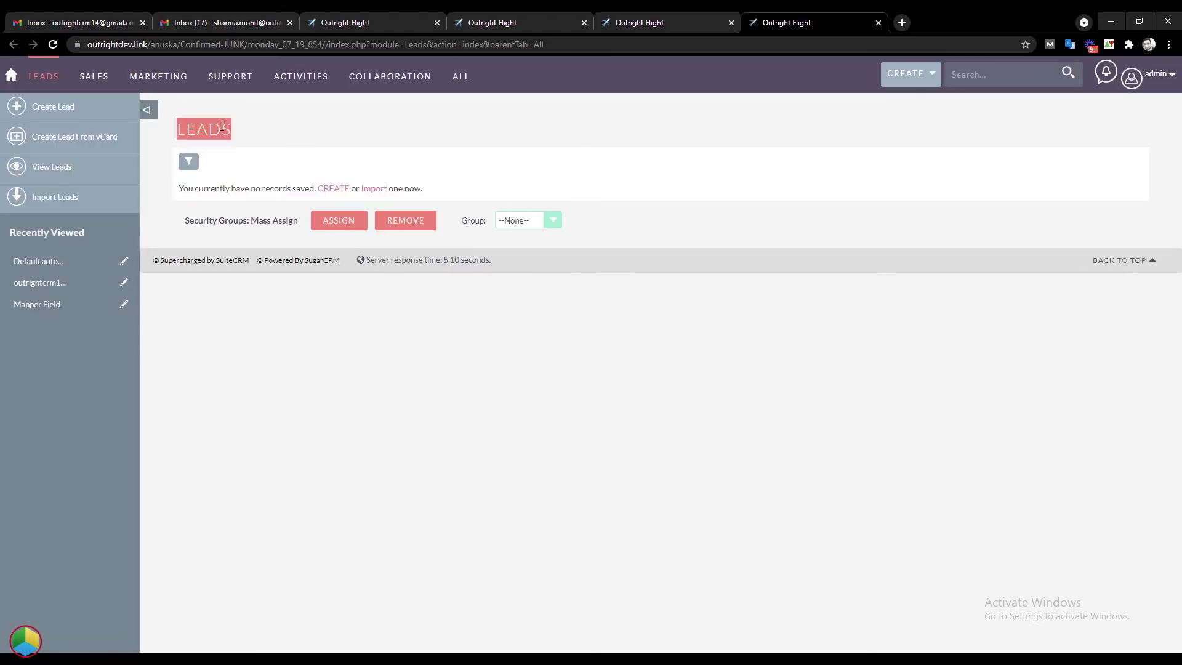
# In Gmail, check the Test Email2 Lead draft's inbound recipient, subject and Dep/Web1 body lines.
pyautogui.click(56, 22)
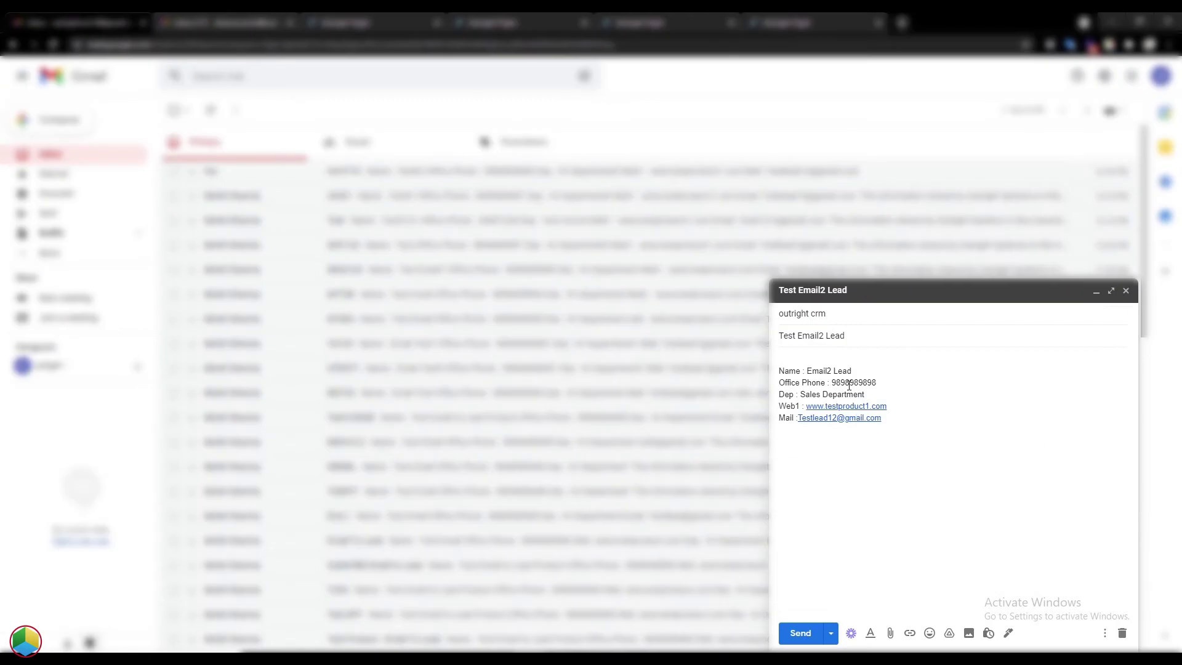
pyautogui.click(815, 312)
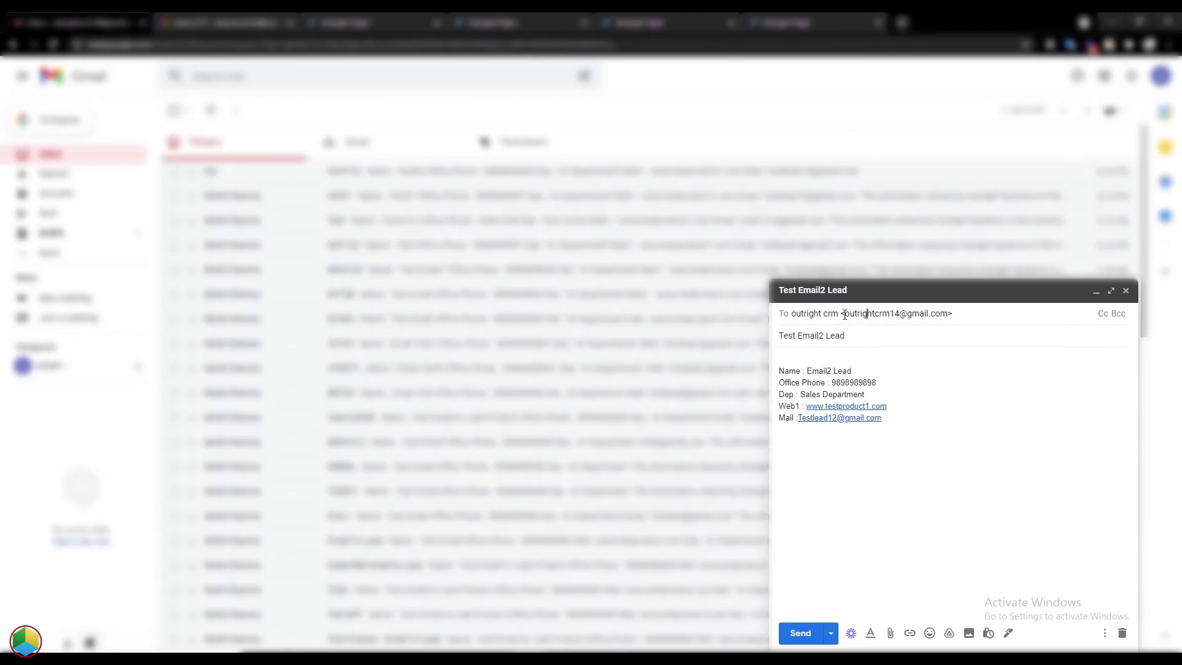
pyautogui.moveTo(841, 314); pyautogui.dragTo(946, 313)
pyautogui.tripleClick(850, 335)
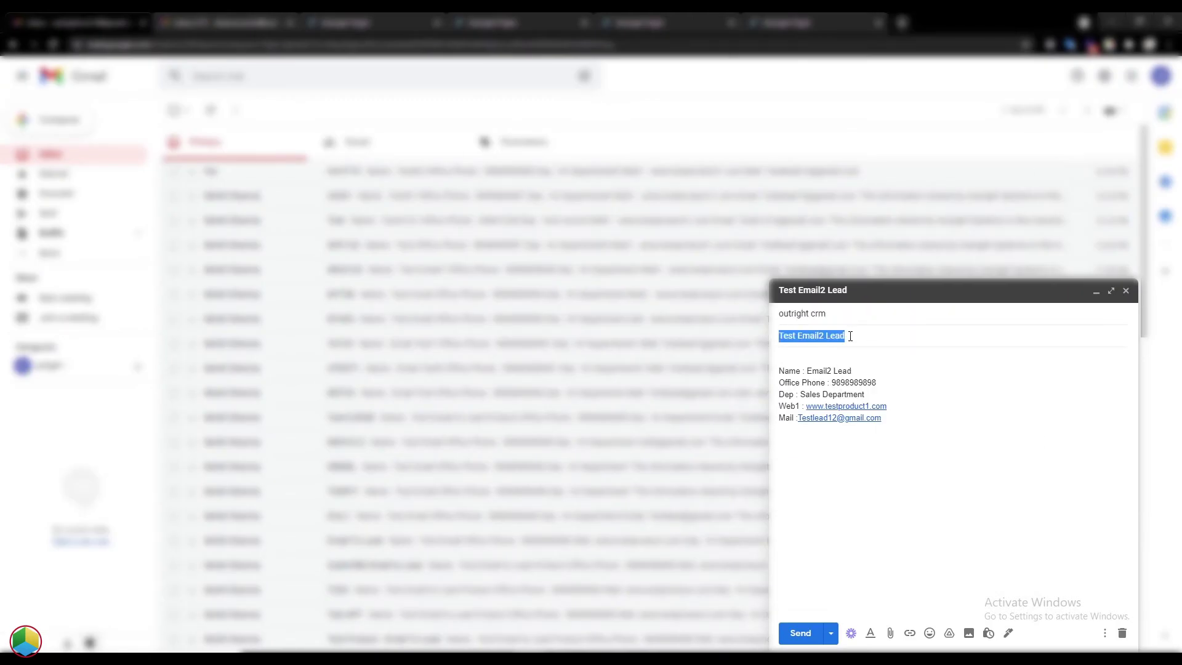
pyautogui.click(780, 398)
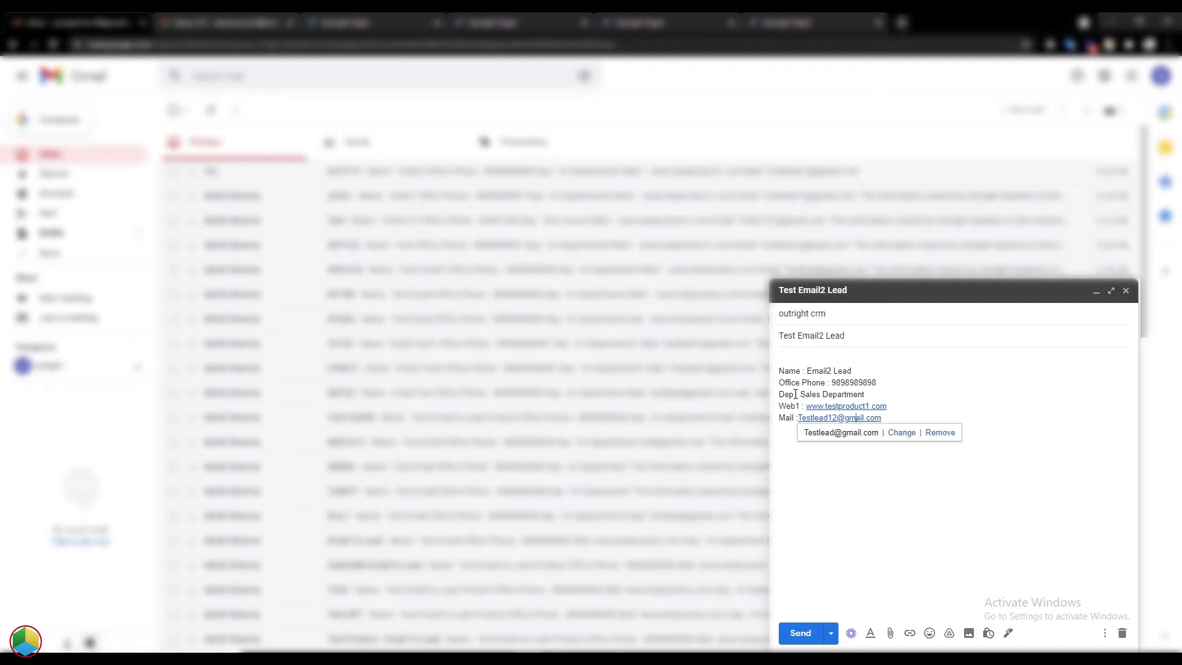
pyautogui.doubleClick(781, 394)
pyautogui.moveTo(799, 407)
pyautogui.mouseDown()
pyautogui.moveTo(779, 407)
pyautogui.moveTo(779, 418)
pyautogui.mouseUp()
pyautogui.click(905, 423)
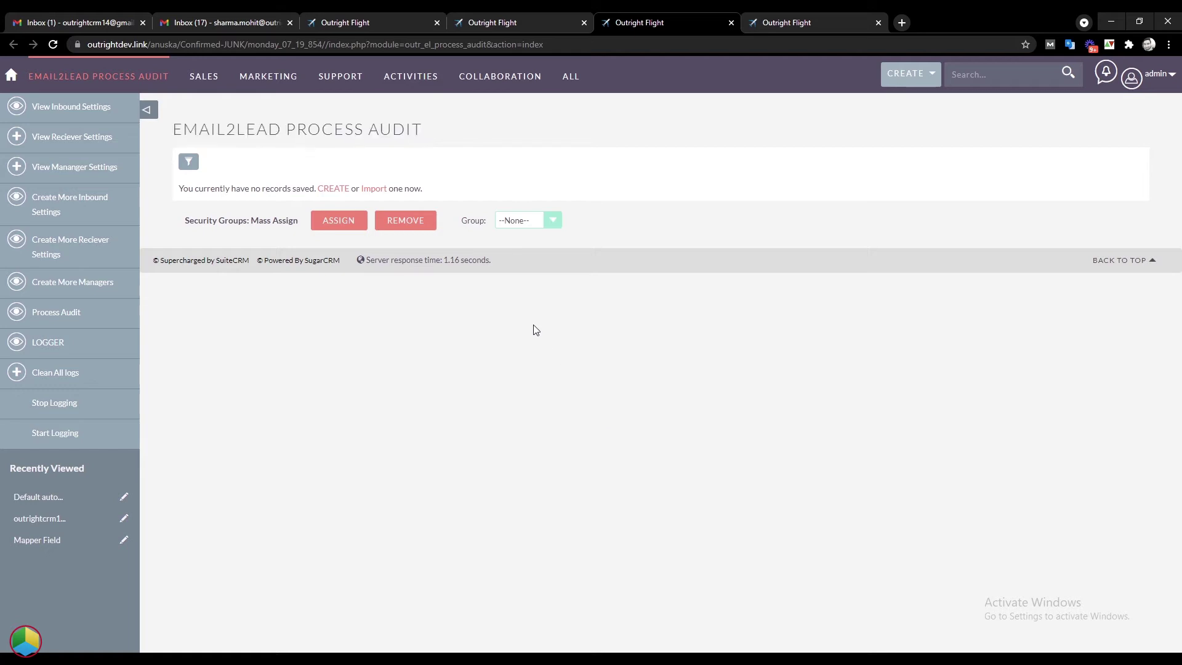
# Reload the Process Audit list and open the new audited Lead record in a new tab.
pyautogui.rightClick(524, 315)
pyautogui.click(548, 351)
pyautogui.middleClick(271, 213)
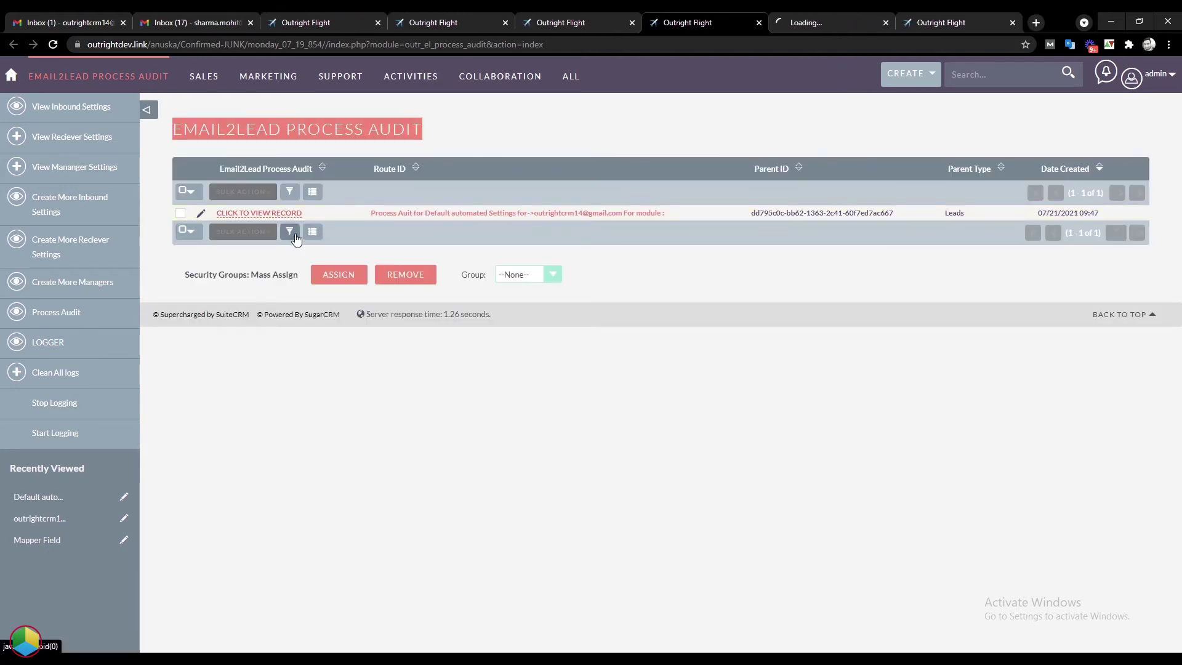
pyautogui.click(785, 17)
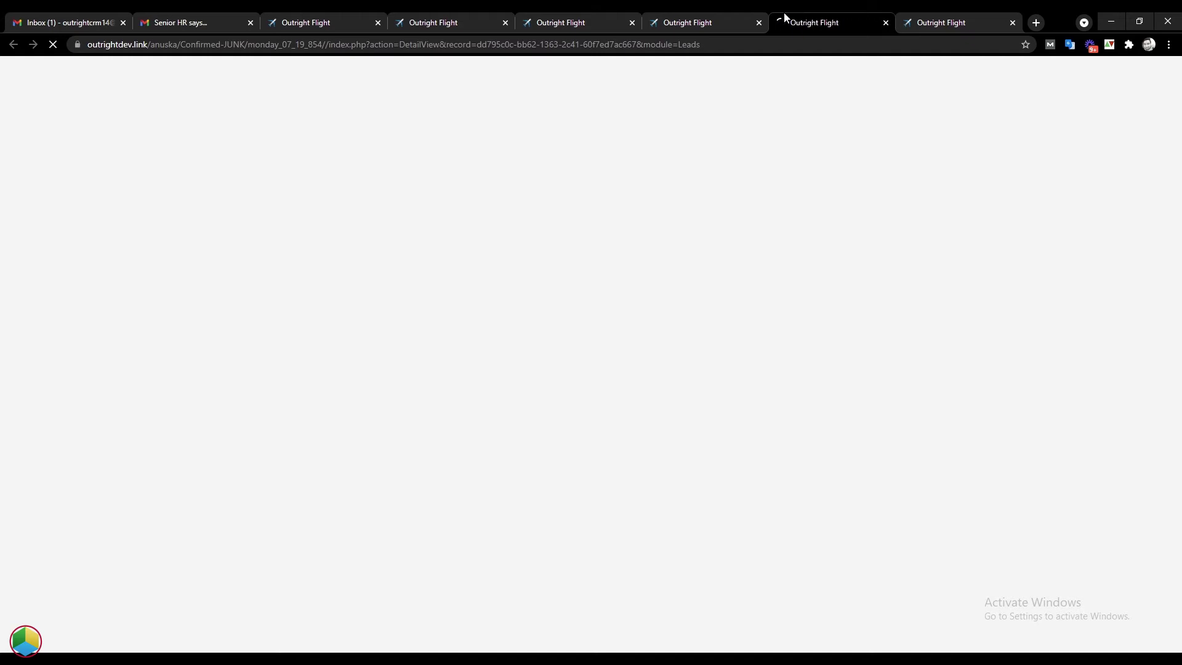
# Verify the lead's name, office phone, department, email and website, then open its Test Email2 Lead history email.
pyautogui.tripleClick(212, 196)
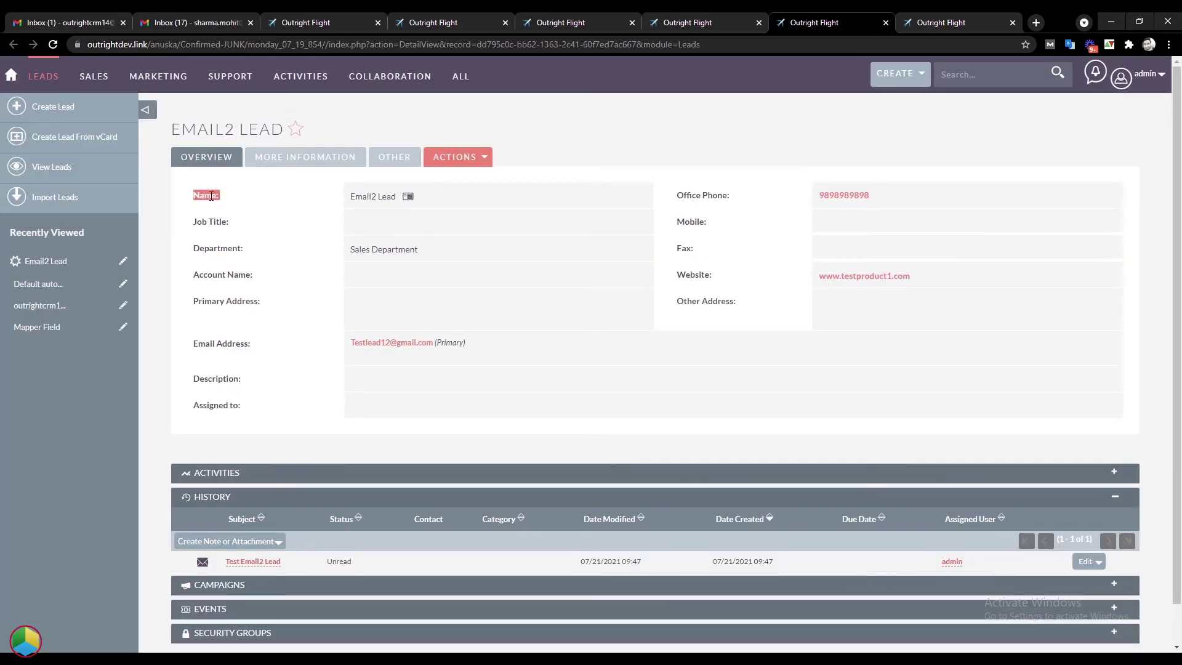
pyautogui.tripleClick(755, 200)
pyautogui.tripleClick(326, 249)
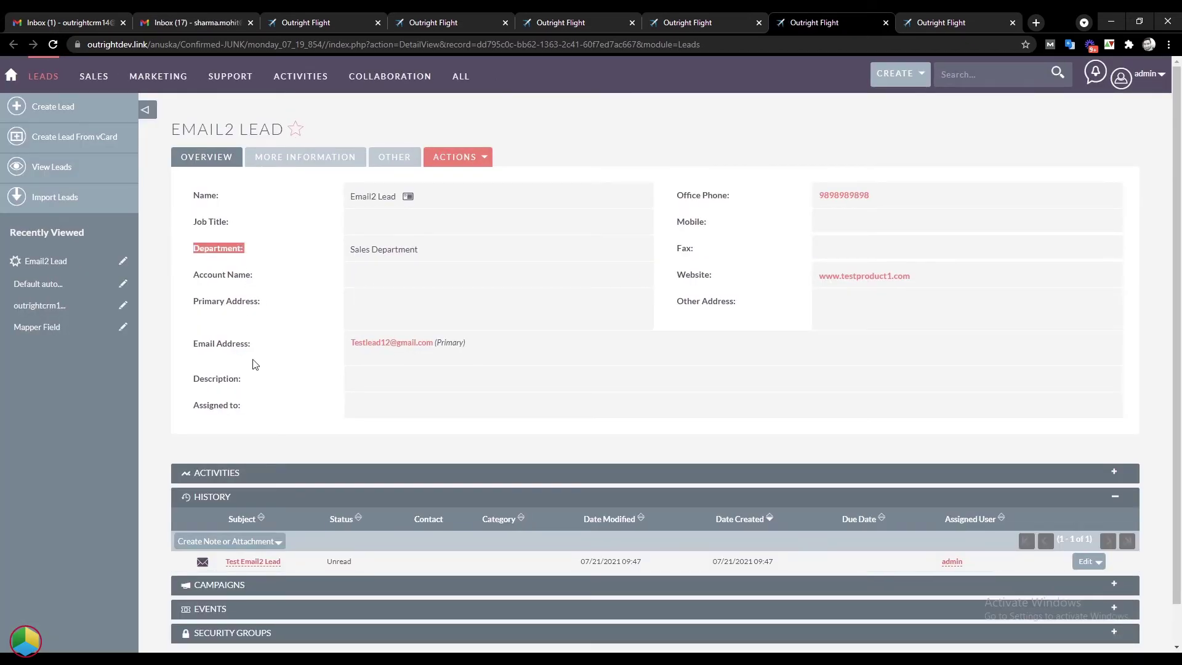
pyautogui.tripleClick(345, 348)
pyautogui.tripleClick(345, 349)
pyautogui.tripleClick(680, 275)
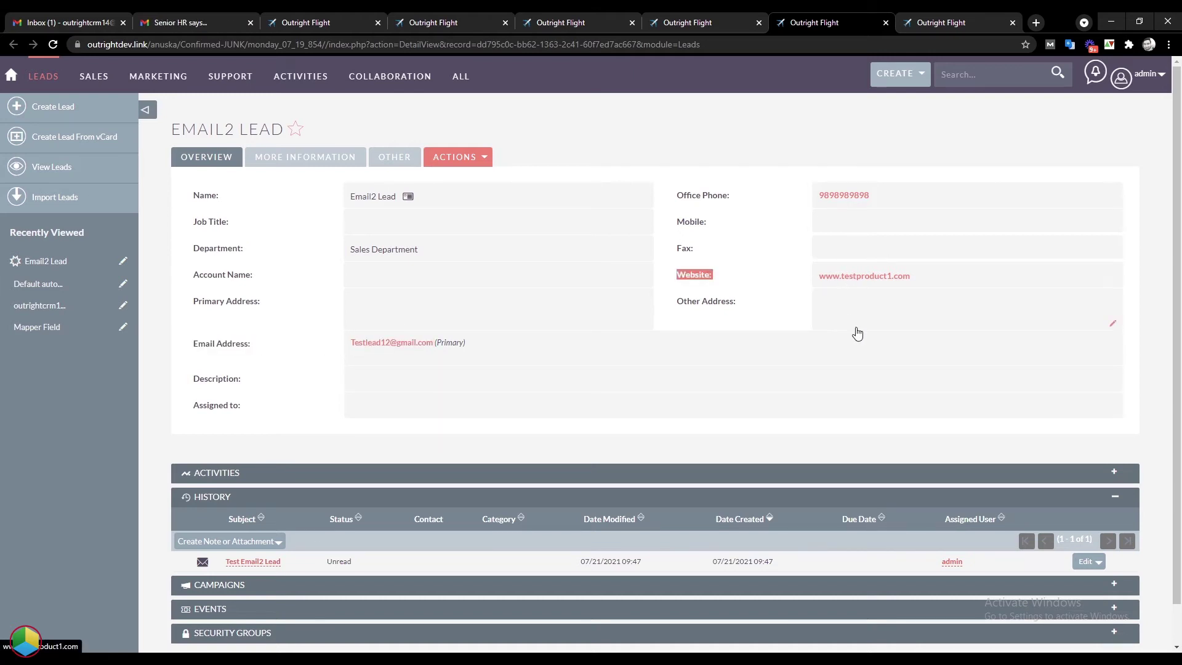
pyautogui.scroll(-1, 858, 333)
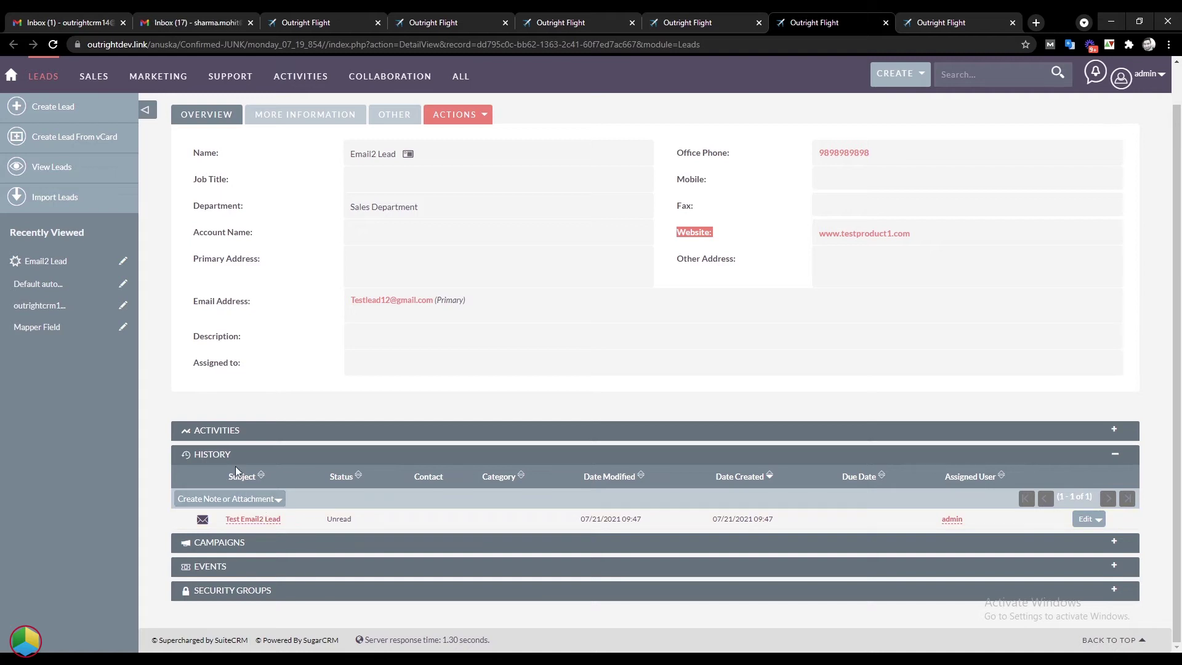
pyautogui.moveTo(272, 523); pyautogui.dragTo(749, 31)
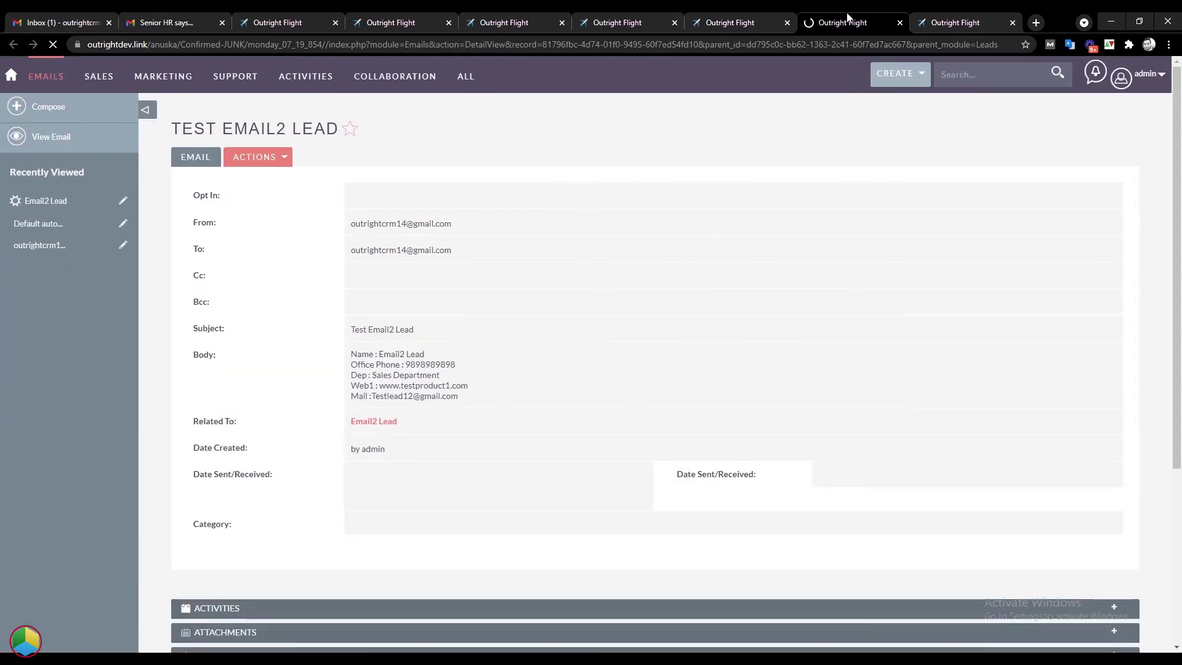
# Review the archived email's From, To, Subject and its five-line body.
pyautogui.tripleClick(213, 223)
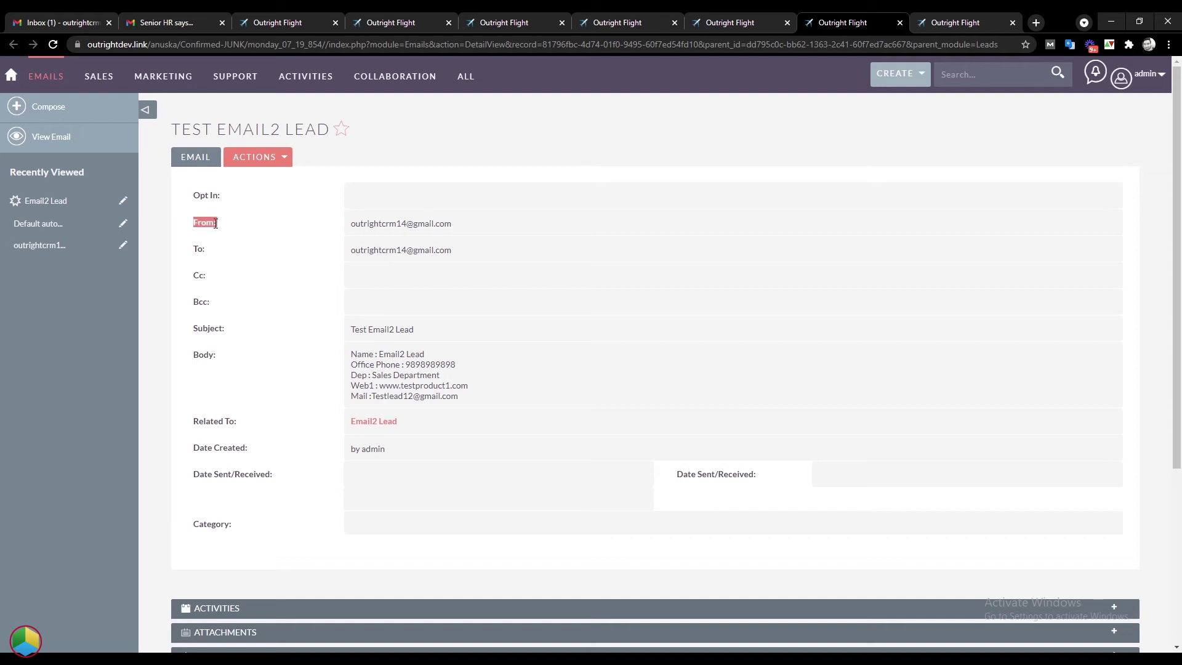
pyautogui.tripleClick(208, 257)
pyautogui.tripleClick(209, 328)
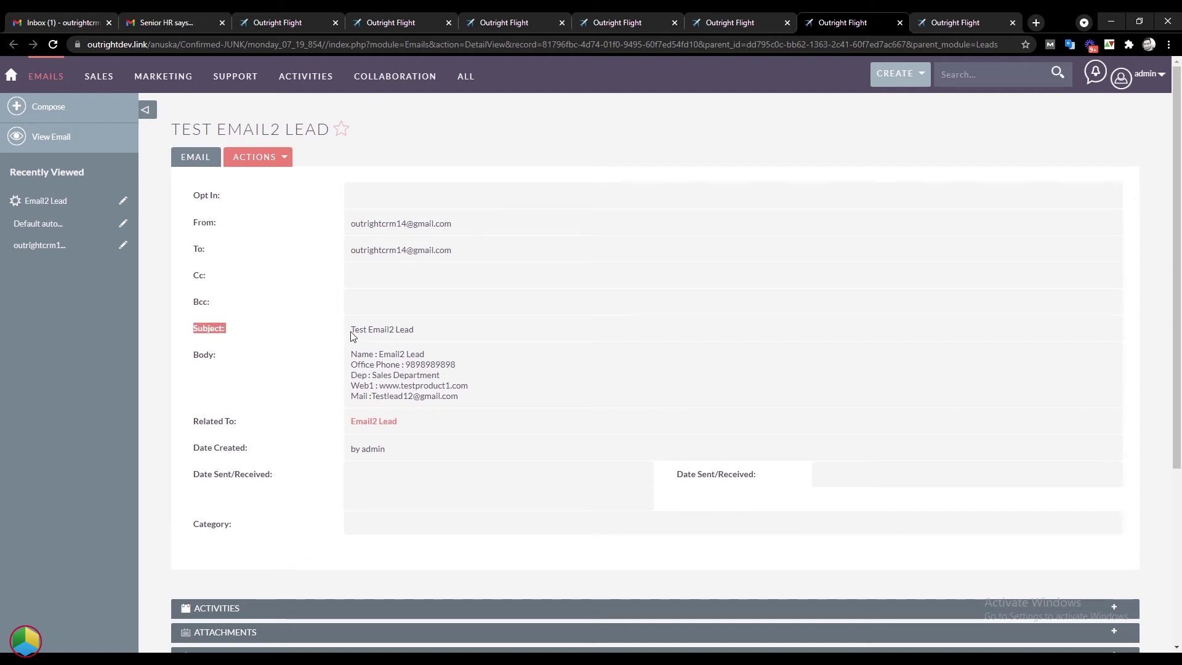
pyautogui.tripleClick(208, 354)
pyautogui.moveTo(468, 400); pyautogui.dragTo(353, 354)
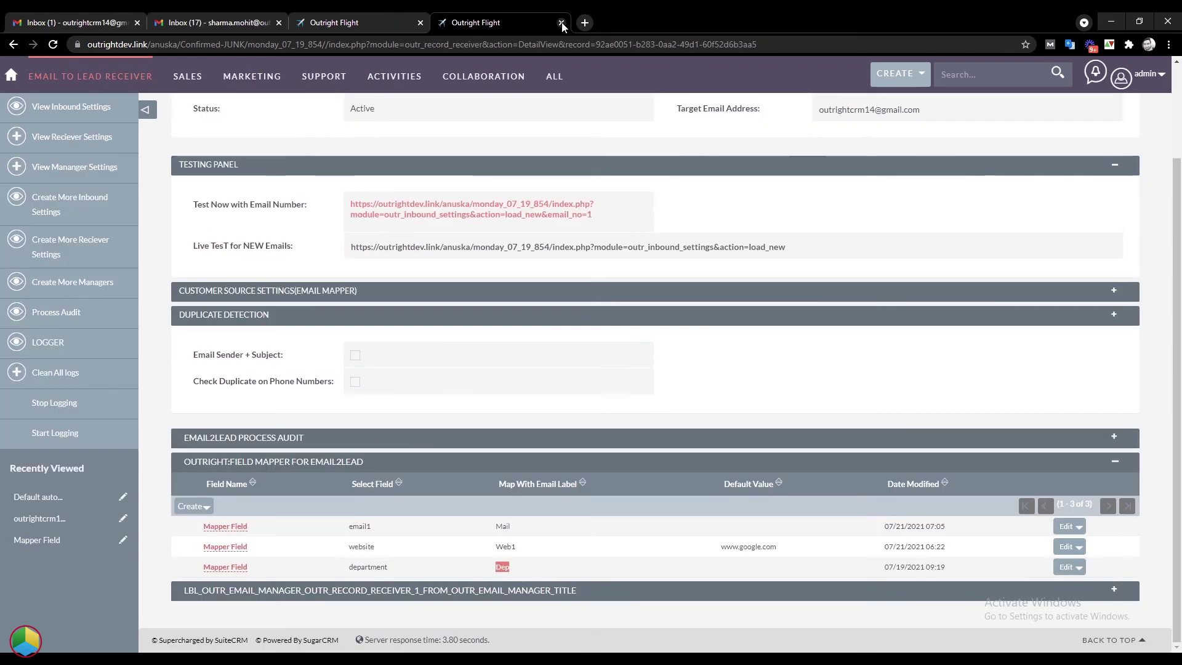
# Edit the receiver, tick 'Take New Fields from Field Mapper' and 'Pull Customer Email from FromEmail', and save.
pyautogui.scroll(3, 521, 364)
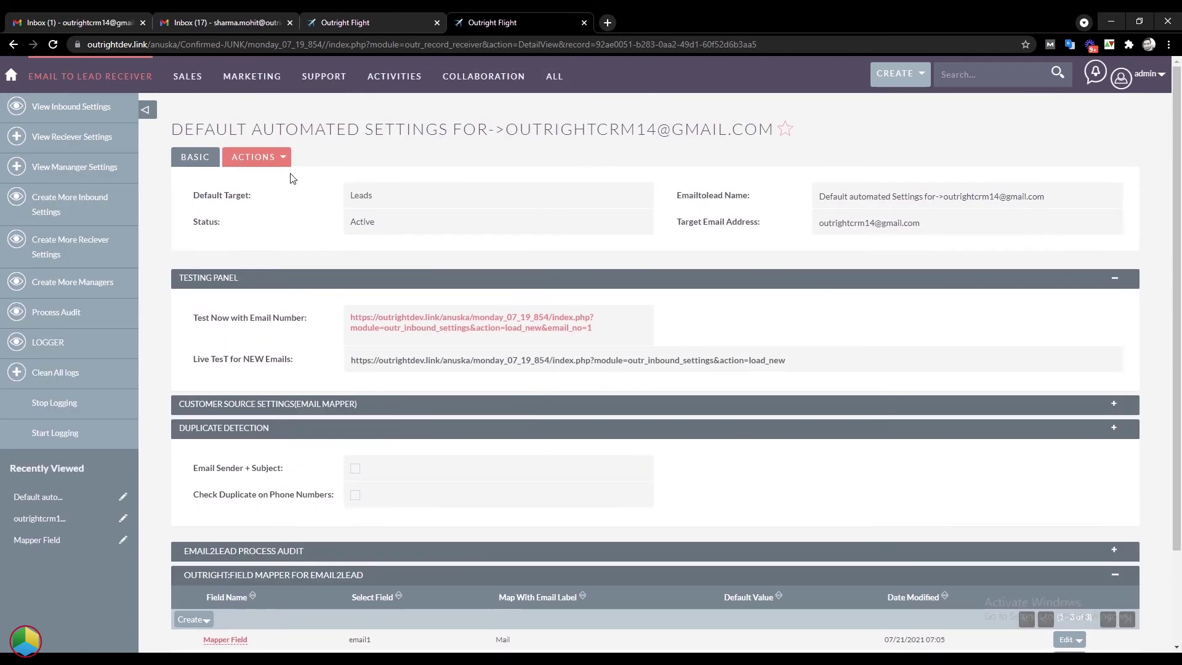
pyautogui.click(283, 159)
pyautogui.click(195, 180)
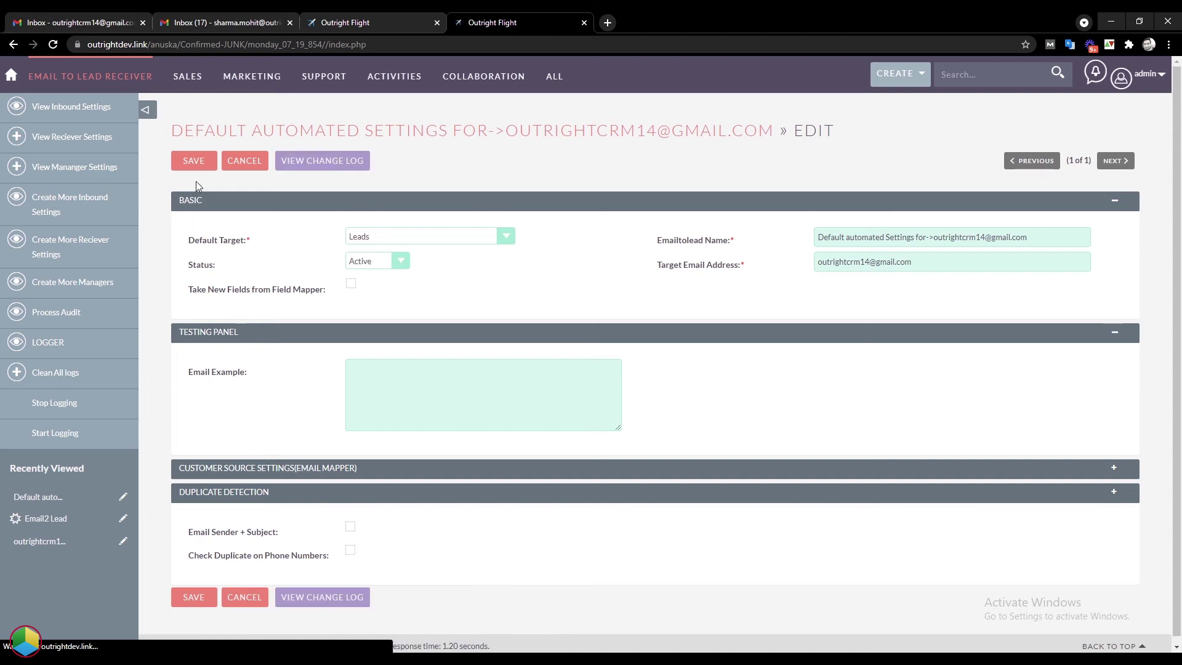
pyautogui.tripleClick(322, 289)
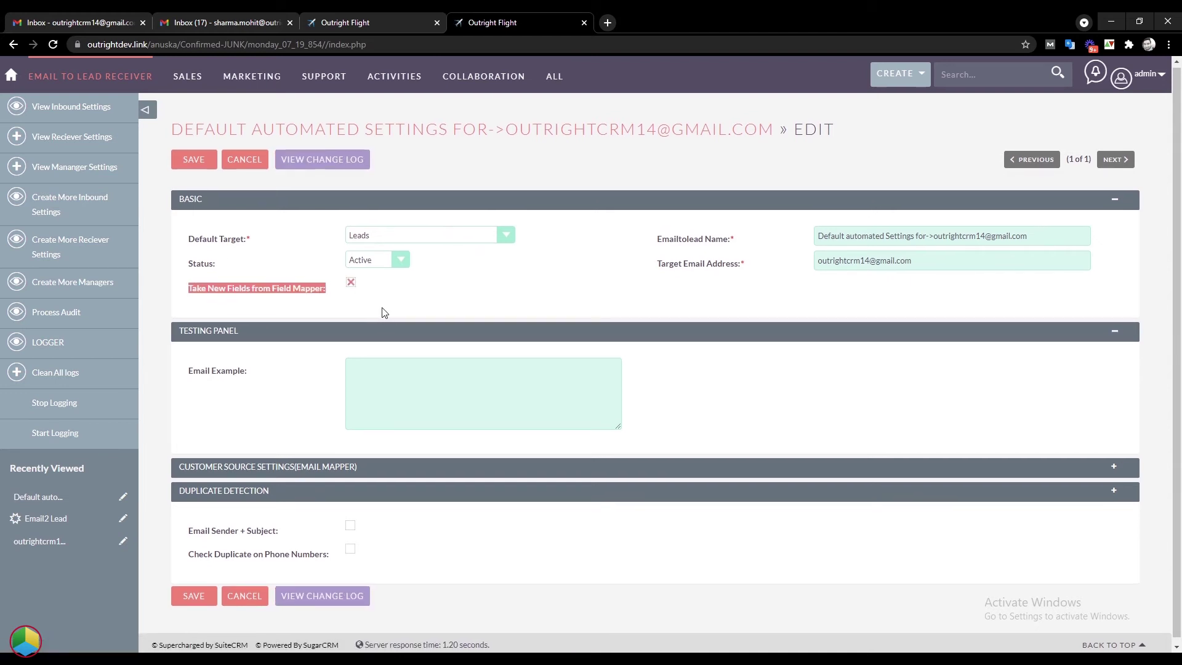
pyautogui.click(338, 468)
pyautogui.scroll(-2, 892, 395)
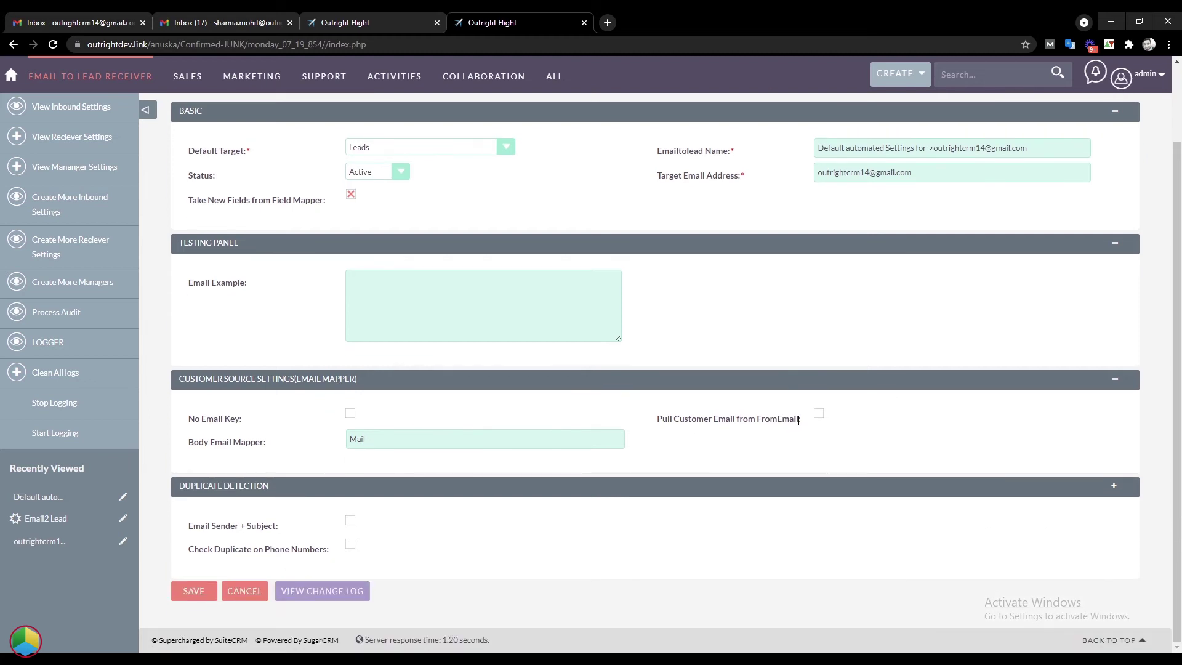
pyautogui.tripleClick(799, 420)
pyautogui.scroll(2, 382, 303)
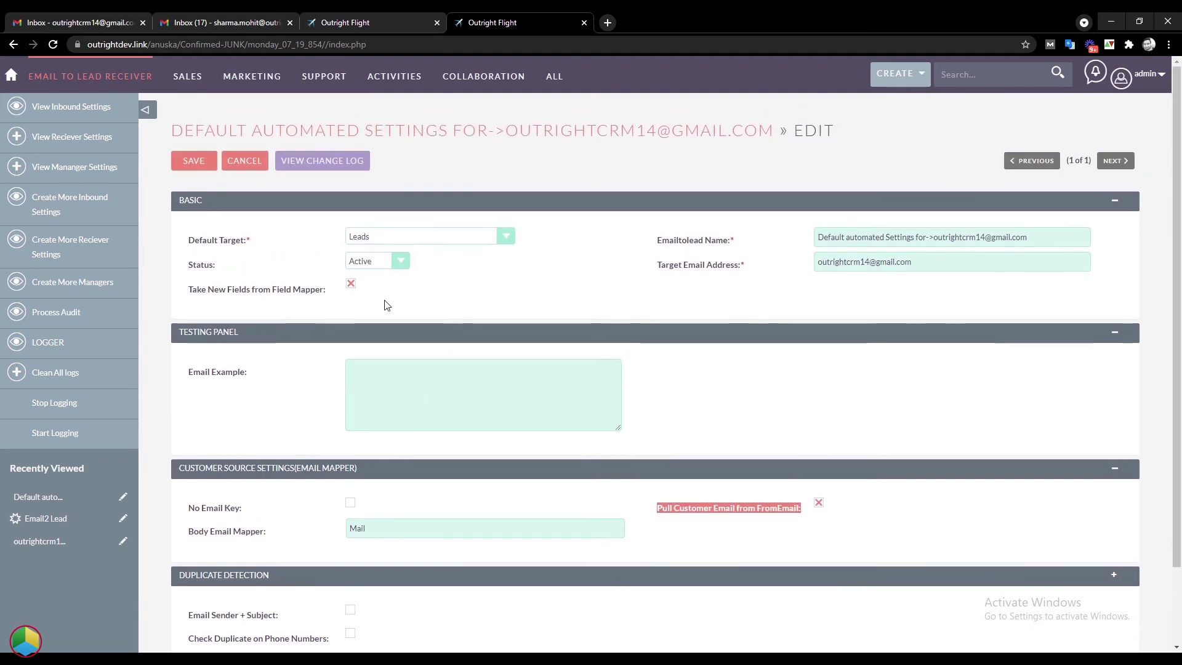
pyautogui.scroll(-2, 351, 298)
pyautogui.click(206, 594)
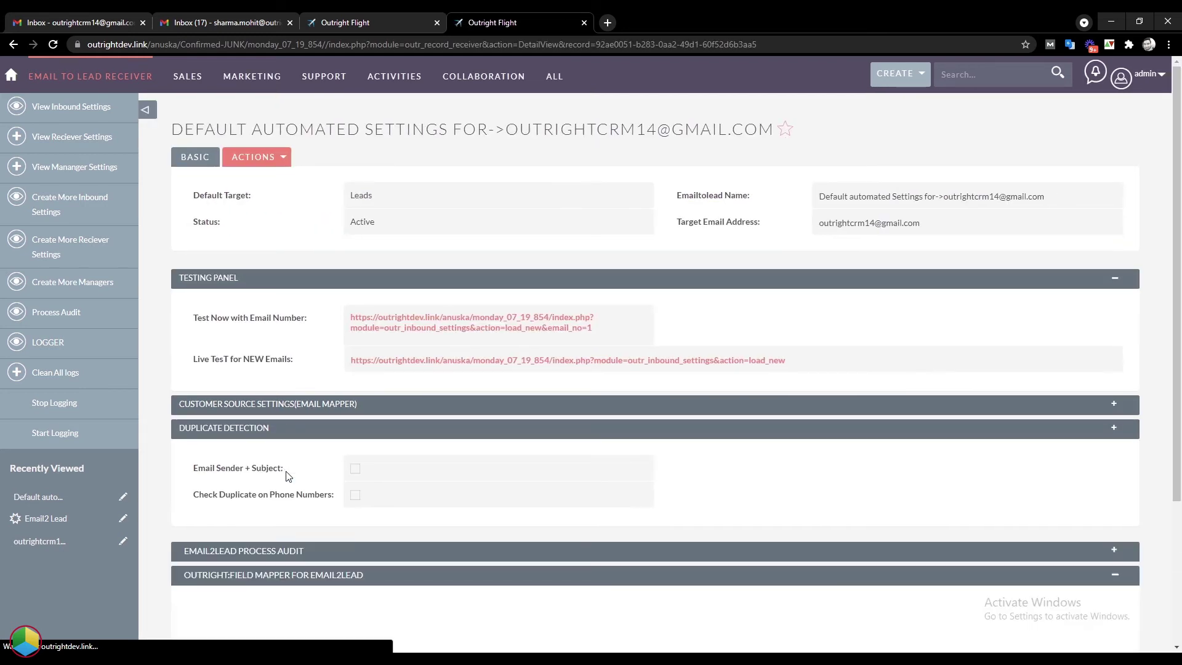
pyautogui.scroll(-2, 405, 458)
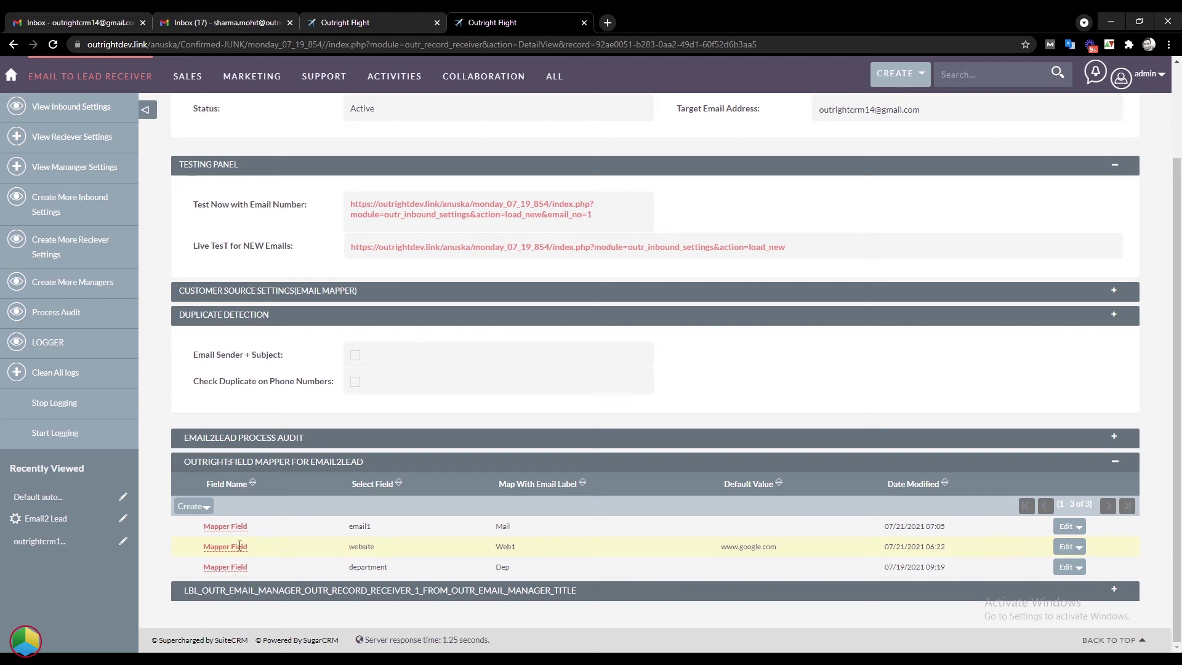
pyautogui.moveTo(800, 549); pyautogui.dragTo(724, 549)
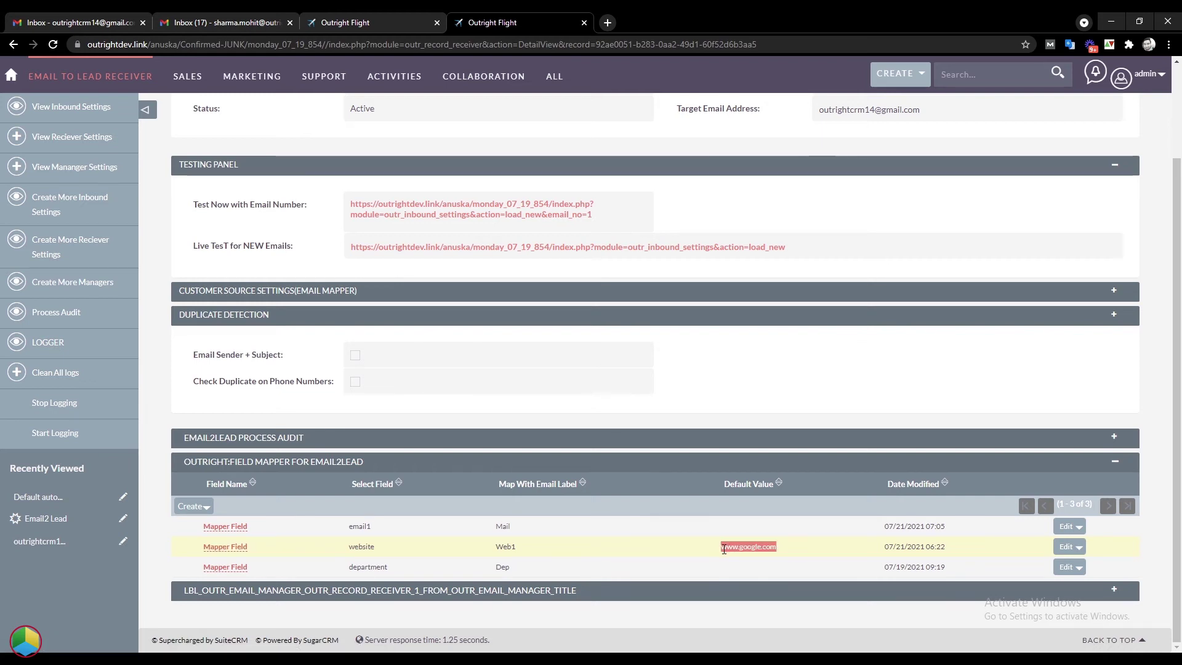
pyautogui.moveTo(554, 75)
pyautogui.middleClick(562, 164)
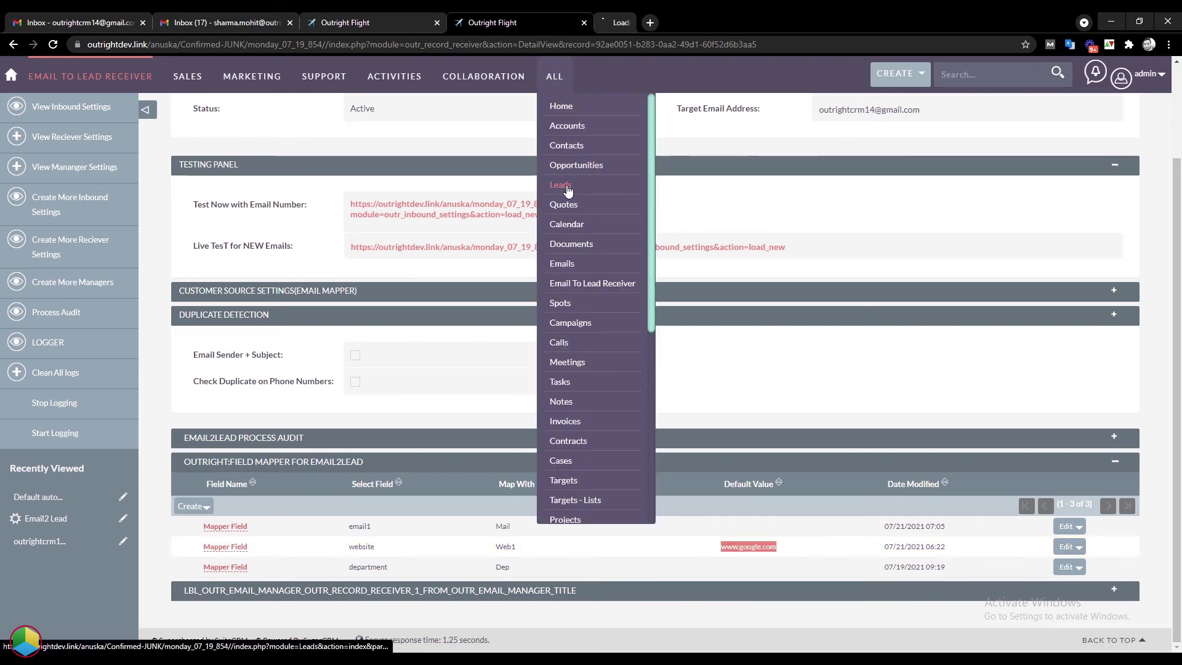
pyautogui.click(394, 17)
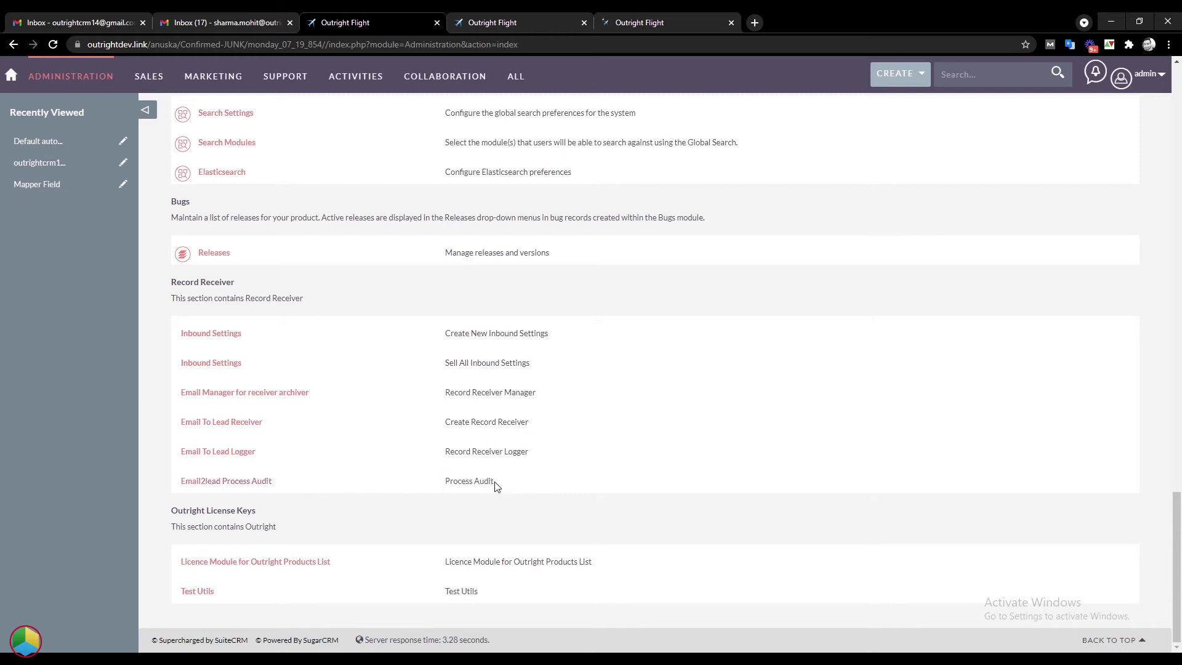
pyautogui.middleClick(266, 482)
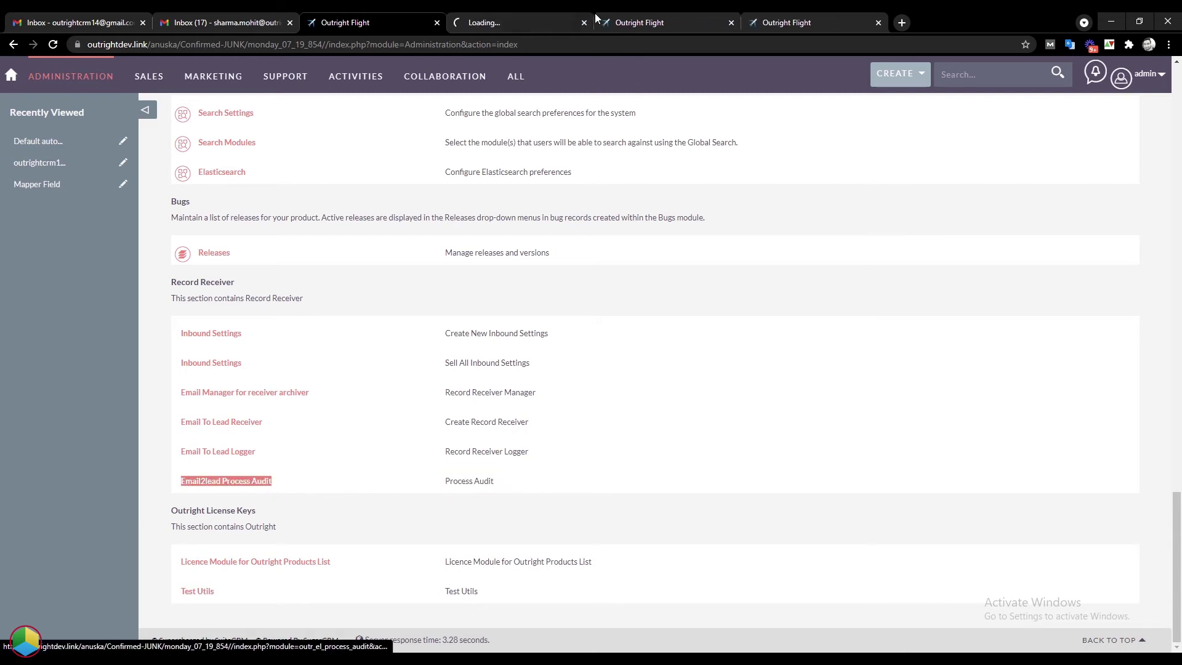
pyautogui.click(686, 16)
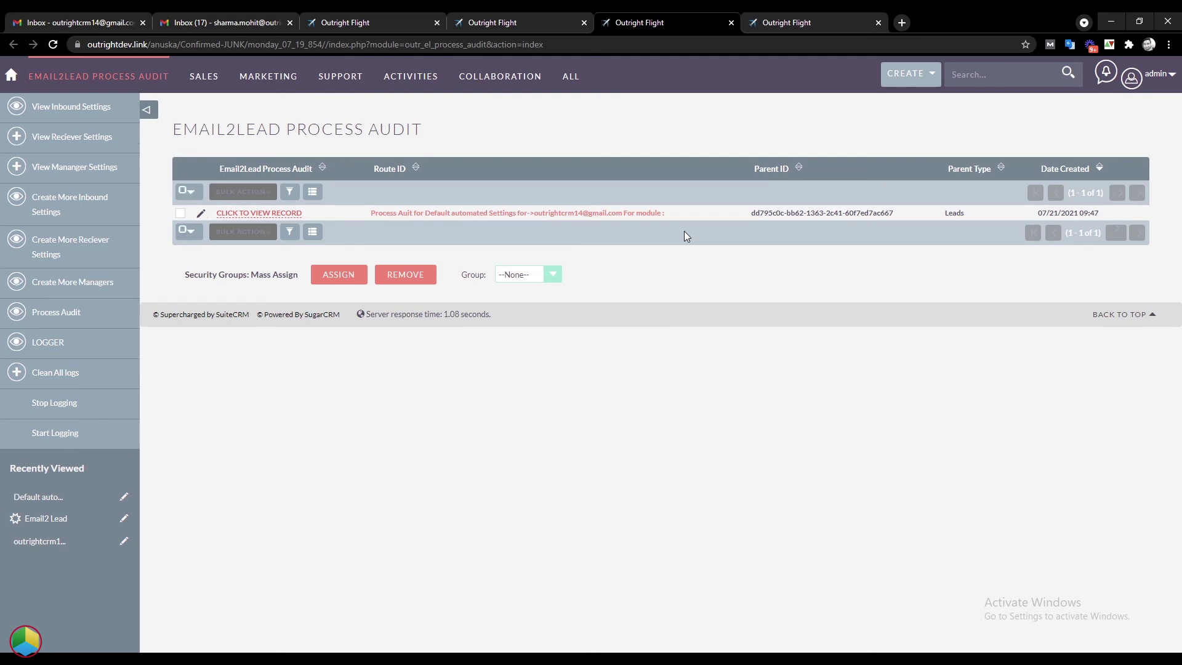
pyautogui.click(774, 21)
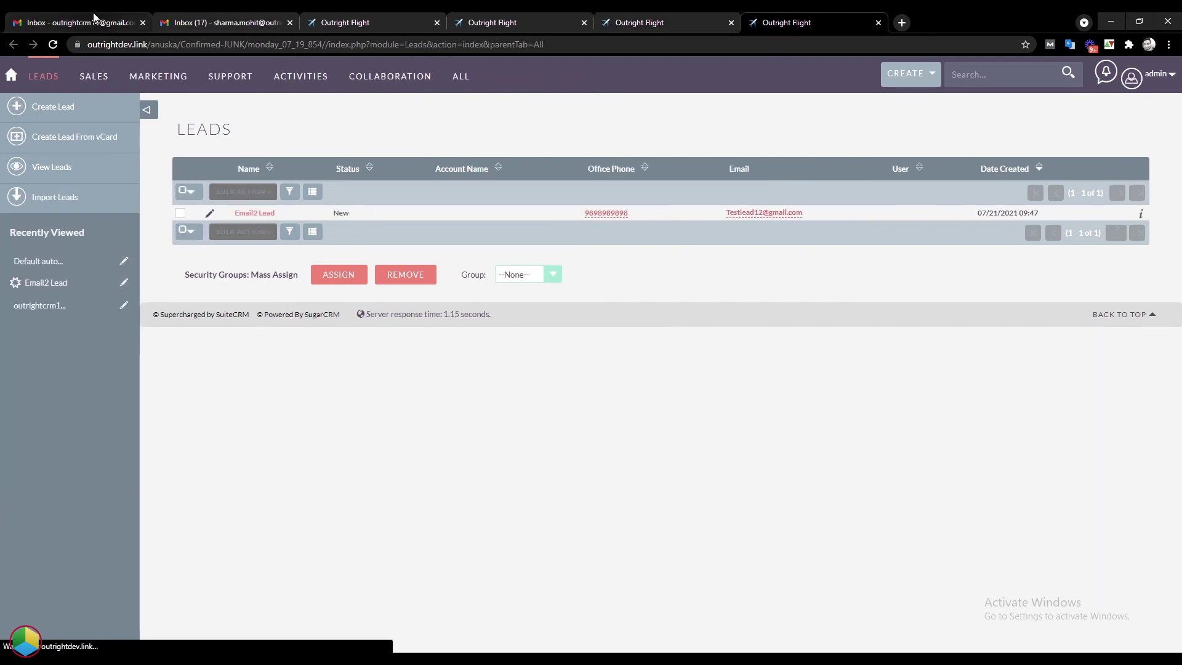
pyautogui.click(142, 19)
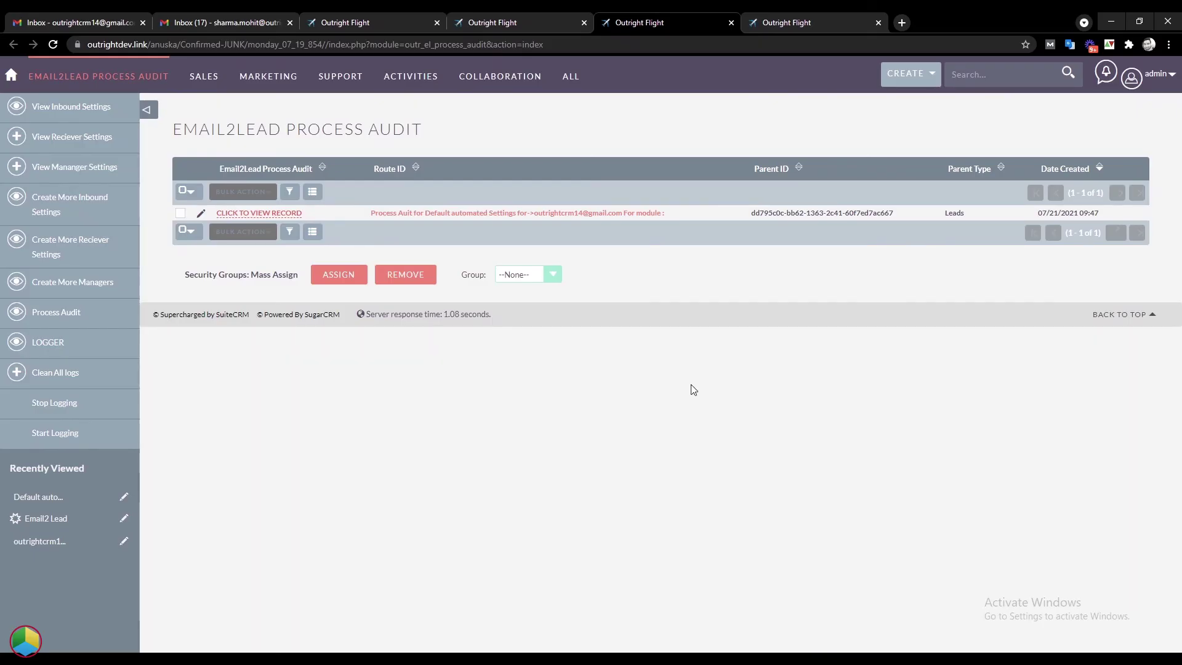
# Bring up the page options on the Process Audit list to reload it.
pyautogui.rightClick(686, 333)
# Reload the Process Audit list and highlight the new 09:50 audit record.
pyautogui.click(703, 369)
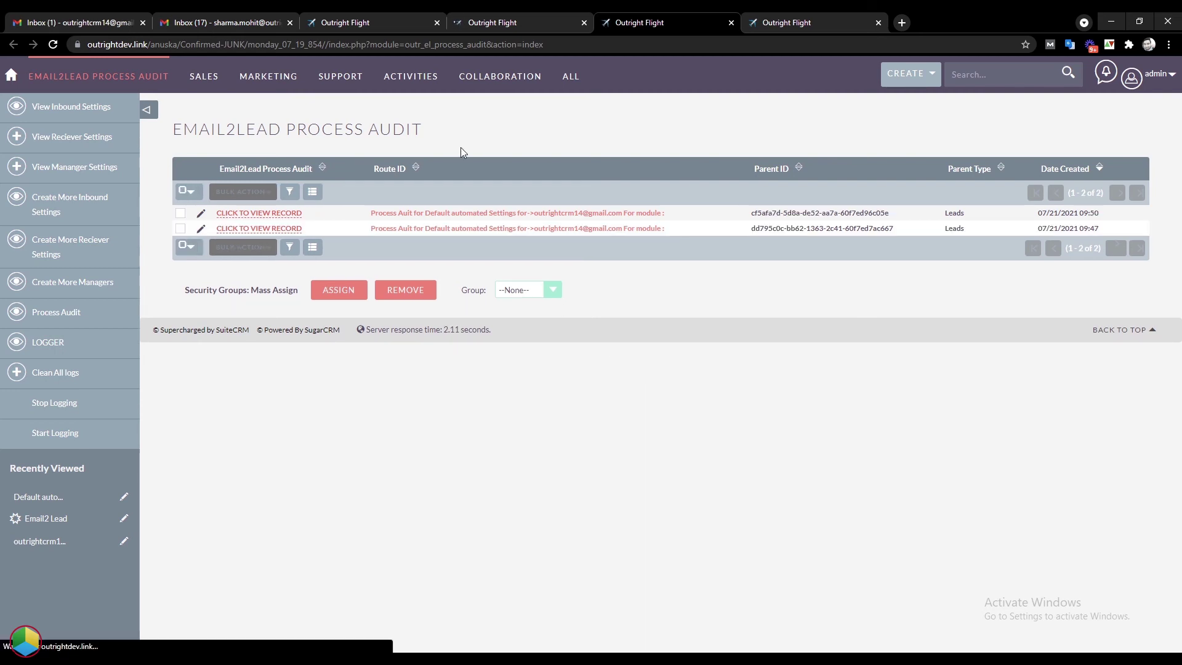
pyautogui.moveTo(417, 128); pyautogui.dragTo(173, 130)
pyautogui.moveTo(304, 213); pyautogui.dragTo(216, 213)
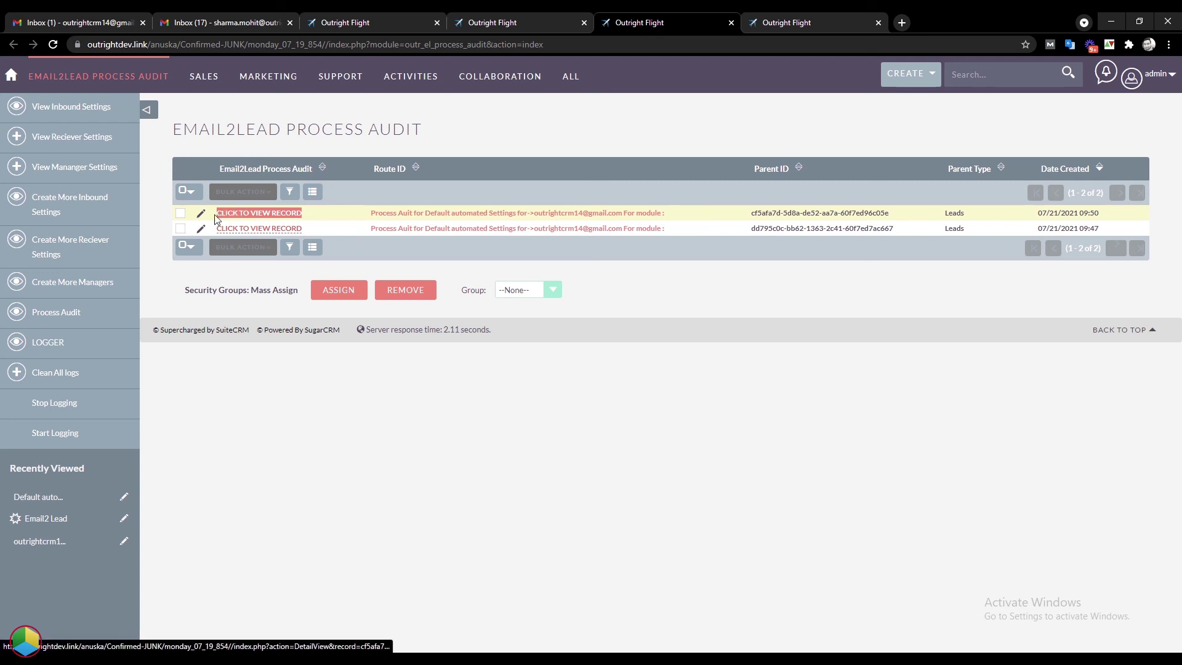
# Reload the Leads list to show the Email Test lead, then open the newest audit record's lead.
pyautogui.click(785, 17)
pyautogui.rightClick(770, 350)
pyautogui.click(776, 368)
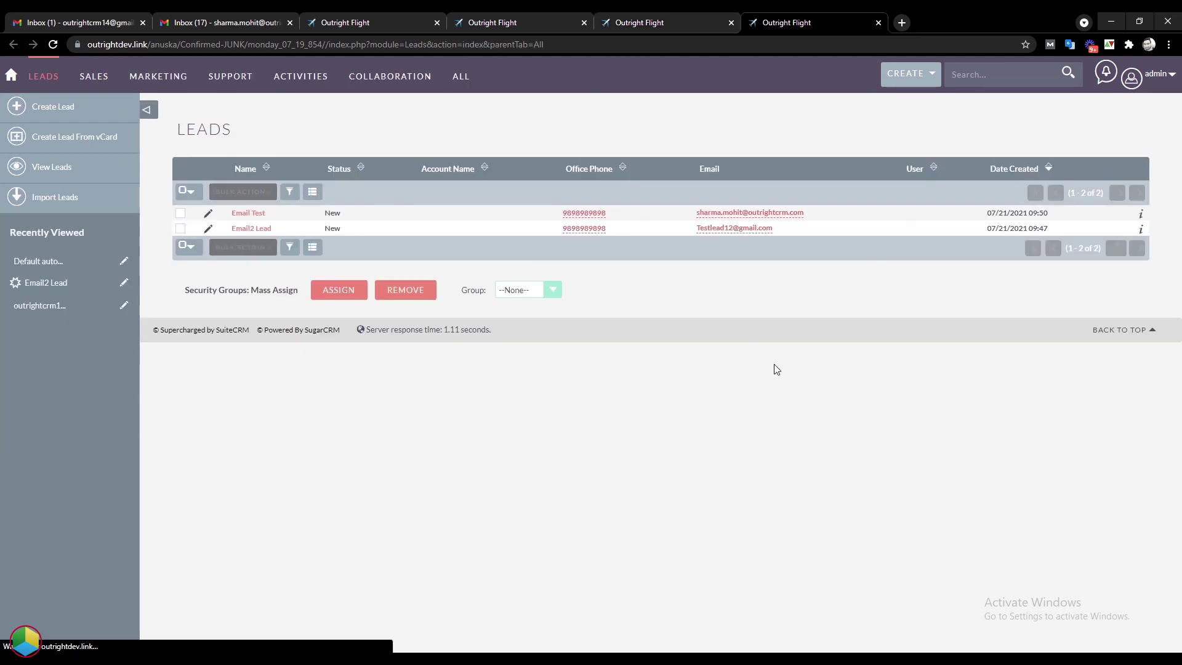
pyautogui.doubleClick(226, 129)
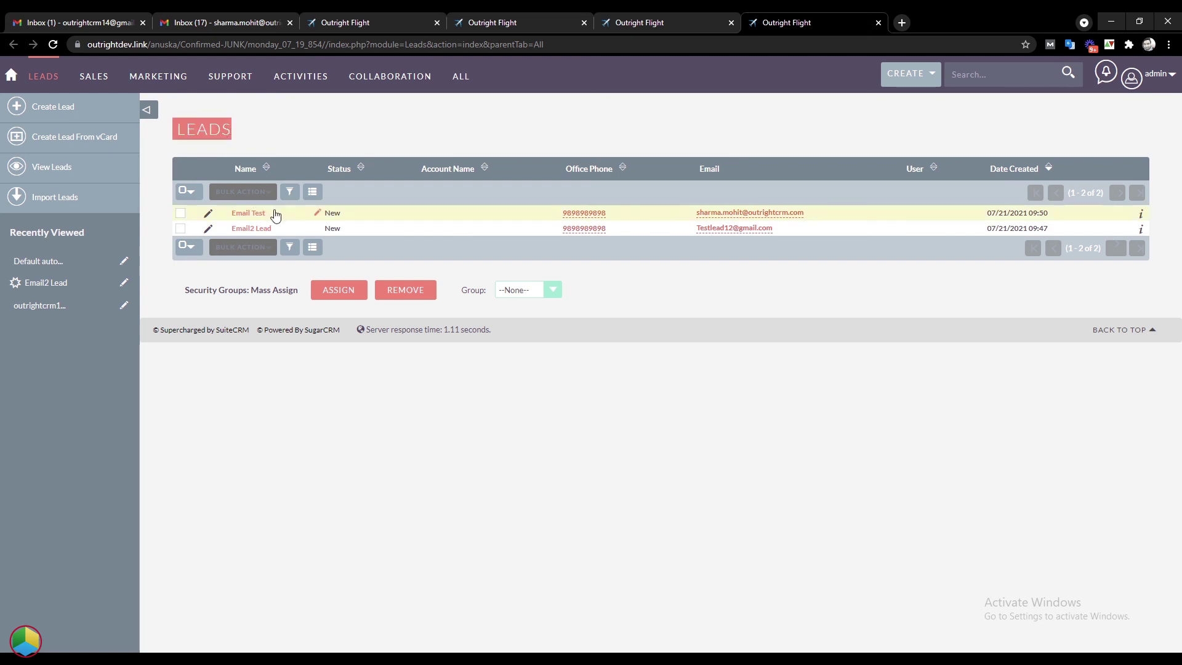
pyautogui.click(633, 21)
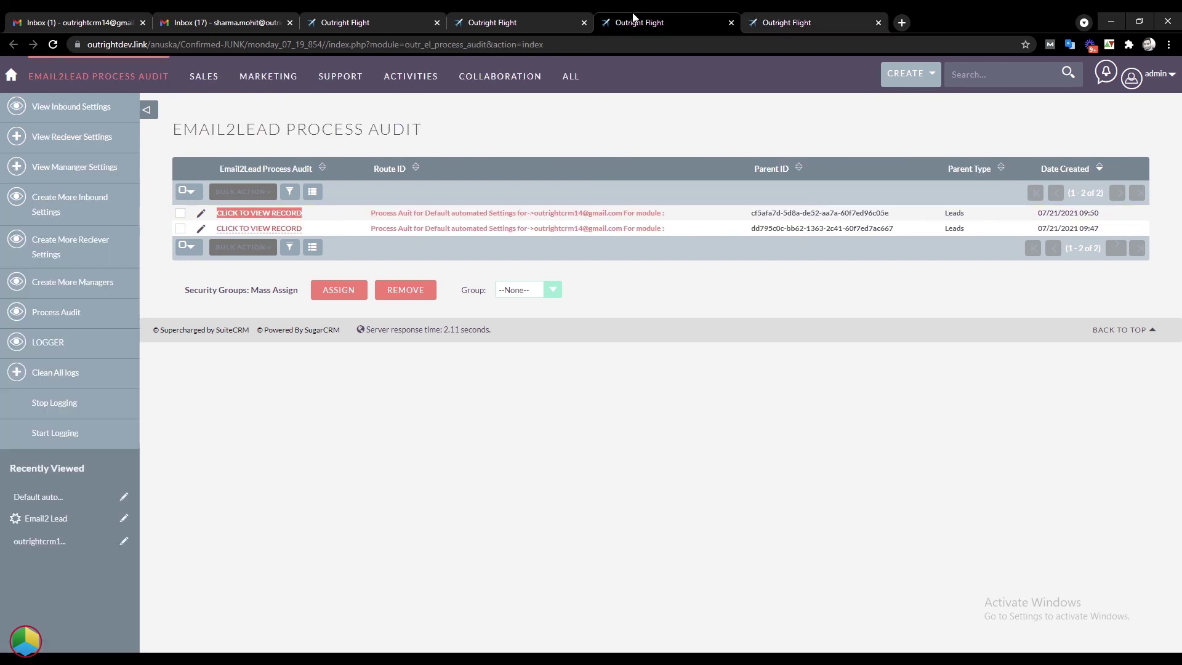
pyautogui.keyDown('ctrl'); pyautogui.click(287, 214); pyautogui.keyUp('ctrl')
# Check the Email Test lead's Name, Department and Email Address fields.
pyautogui.click(797, 22)
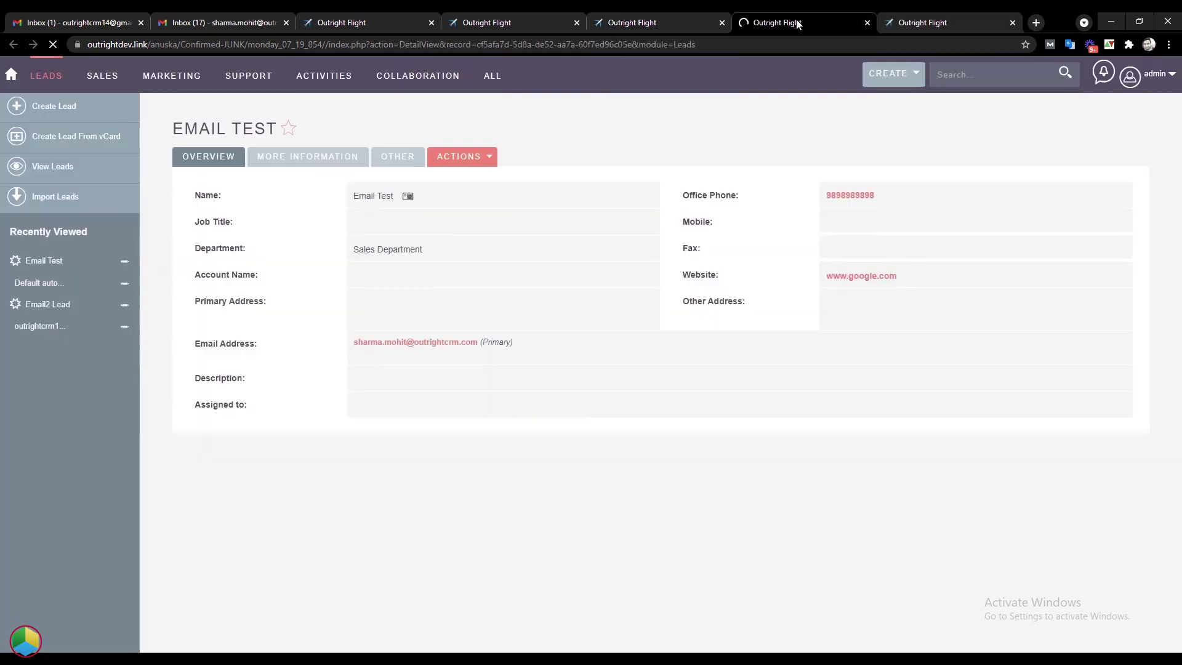
pyautogui.tripleClick(266, 128)
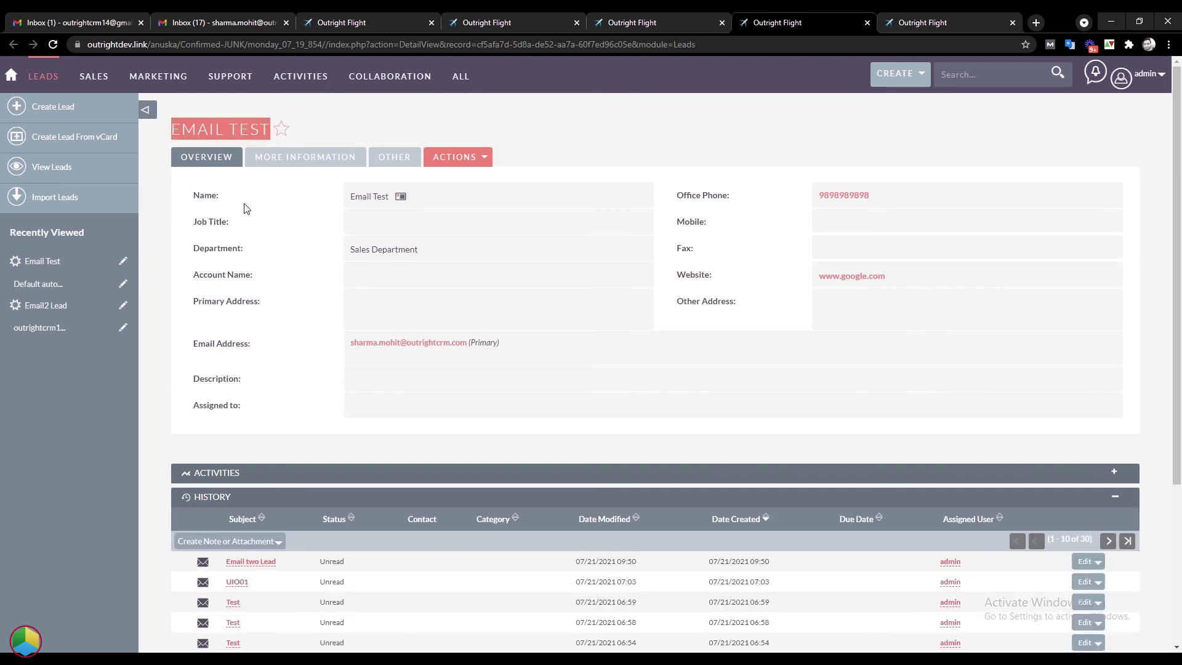
pyautogui.tripleClick(219, 197)
pyautogui.moveTo(245, 252); pyautogui.dragTo(196, 248)
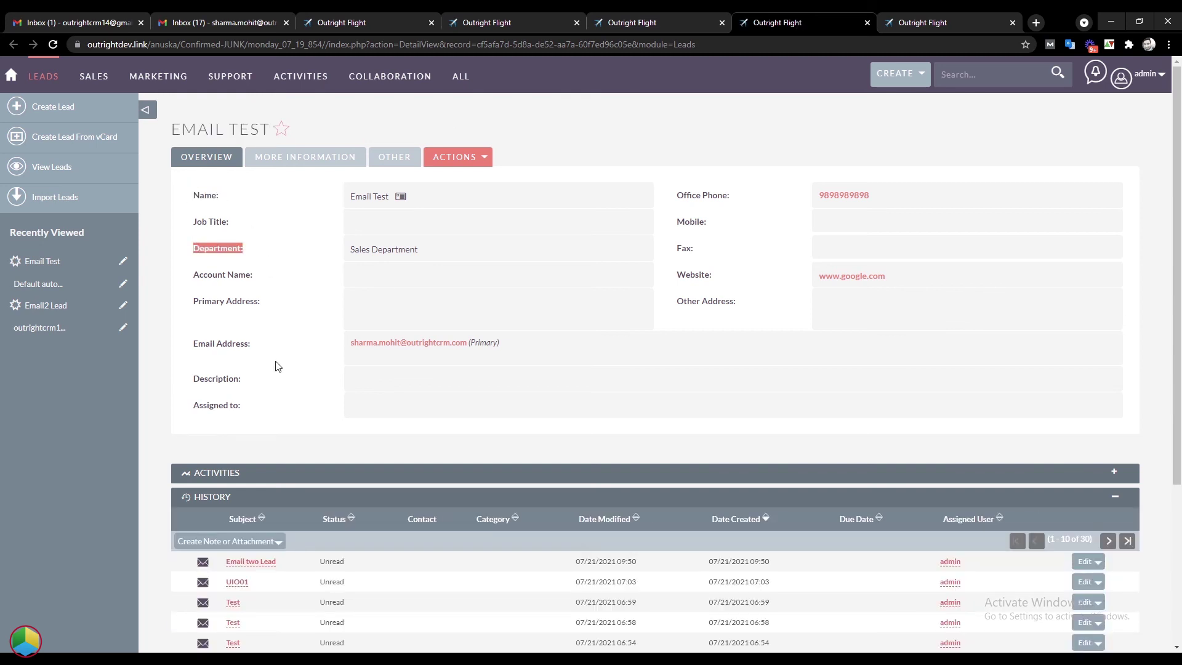
pyautogui.moveTo(252, 344); pyautogui.dragTo(206, 343)
pyautogui.tripleClick(731, 200)
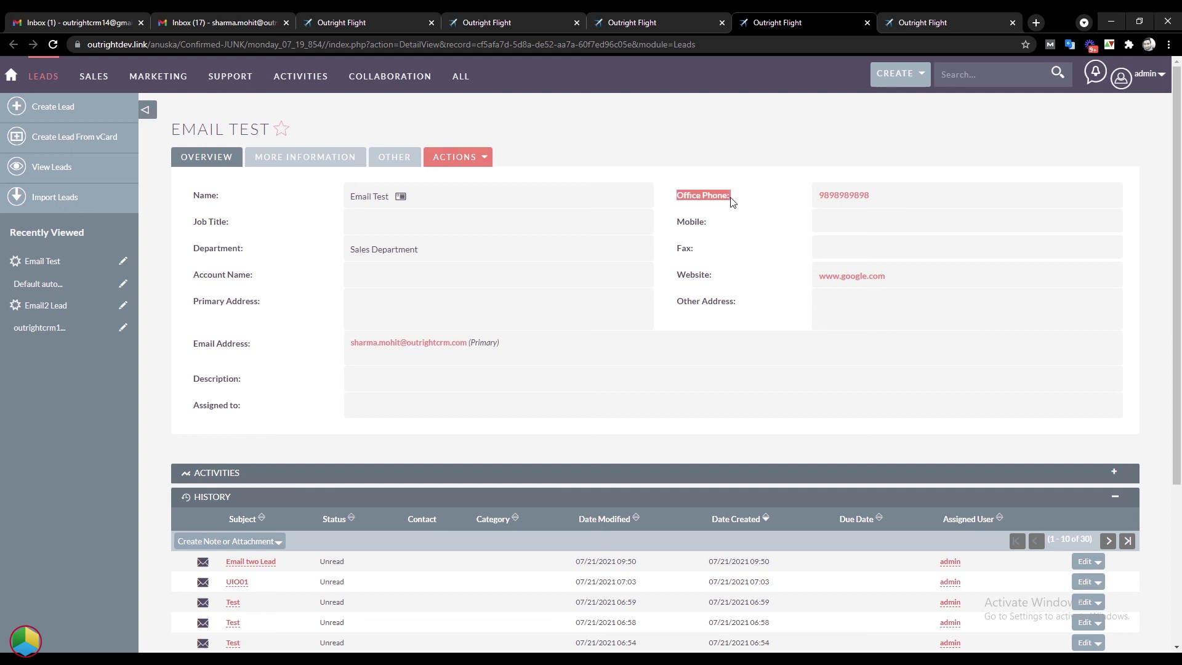
pyautogui.moveTo(712, 274); pyautogui.dragTo(676, 274)
pyautogui.moveTo(890, 279); pyautogui.dragTo(819, 282)
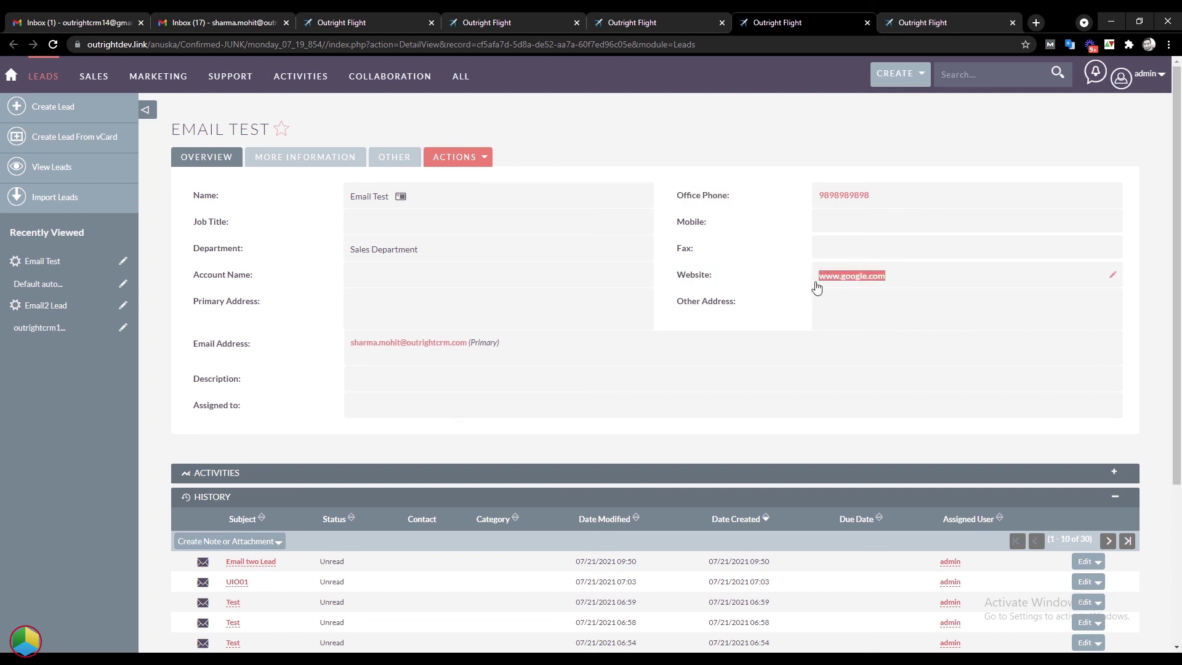
pyautogui.scroll(-1, 843, 308)
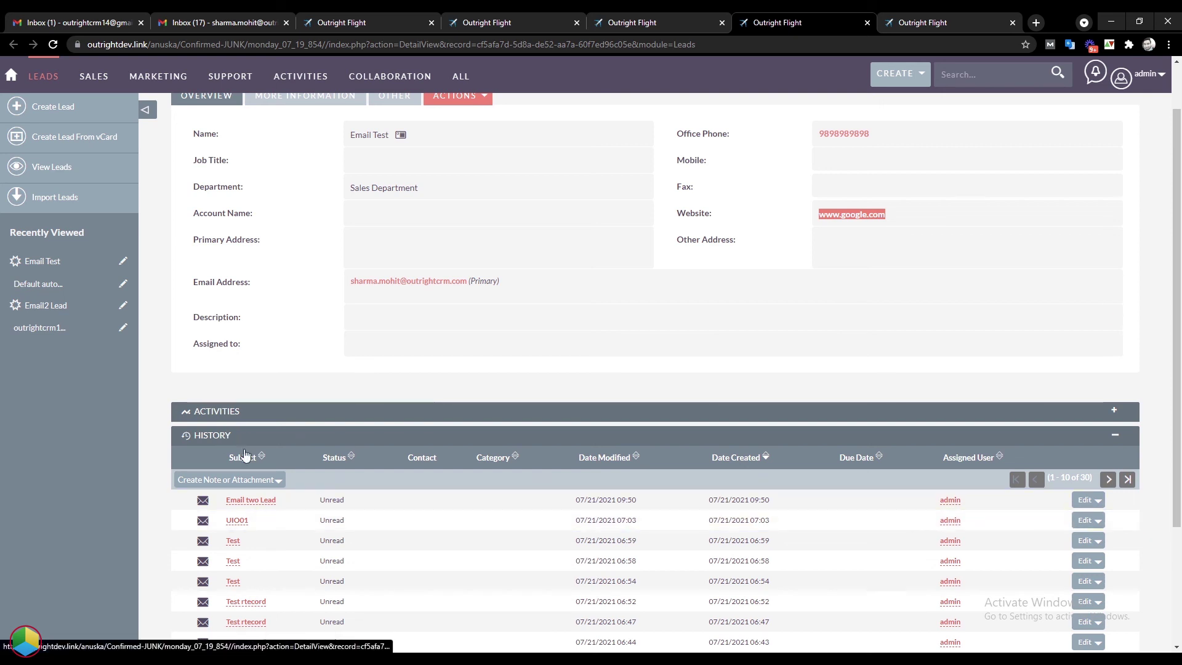
pyautogui.moveTo(285, 502); pyautogui.dragTo(226, 499)
# Open the archived Email two Lead email and review its From, To, Subject and body lead details.
pyautogui.keyDown('ctrl'); pyautogui.click(227, 500); pyautogui.keyUp('ctrl')
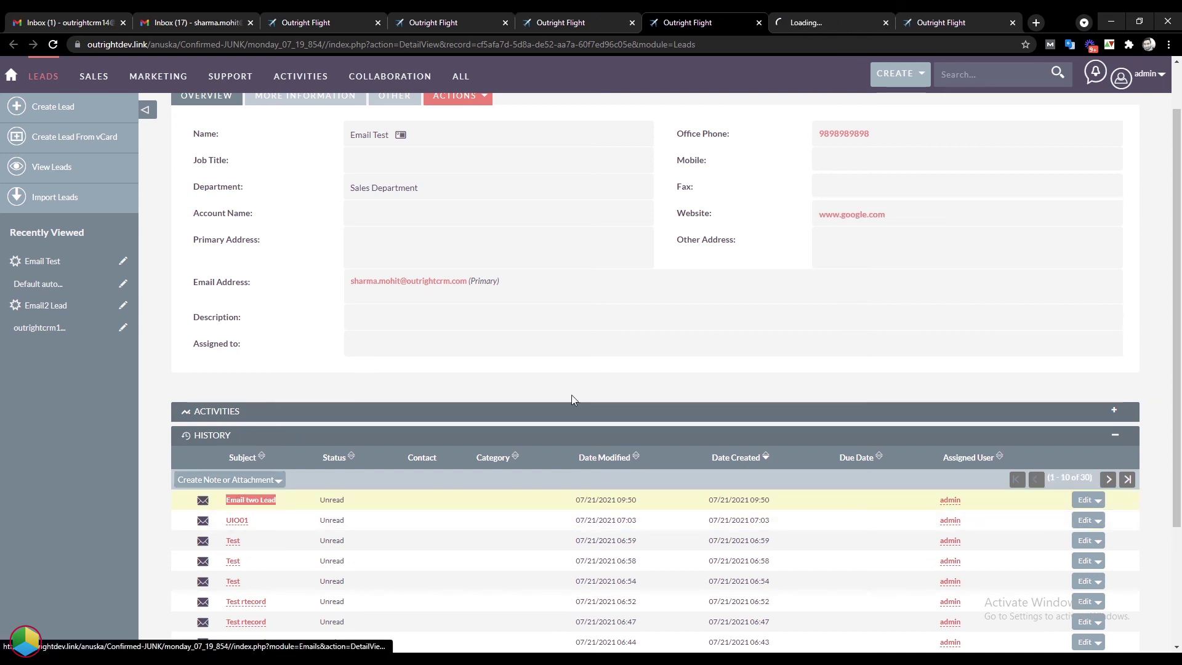
pyautogui.click(816, 22)
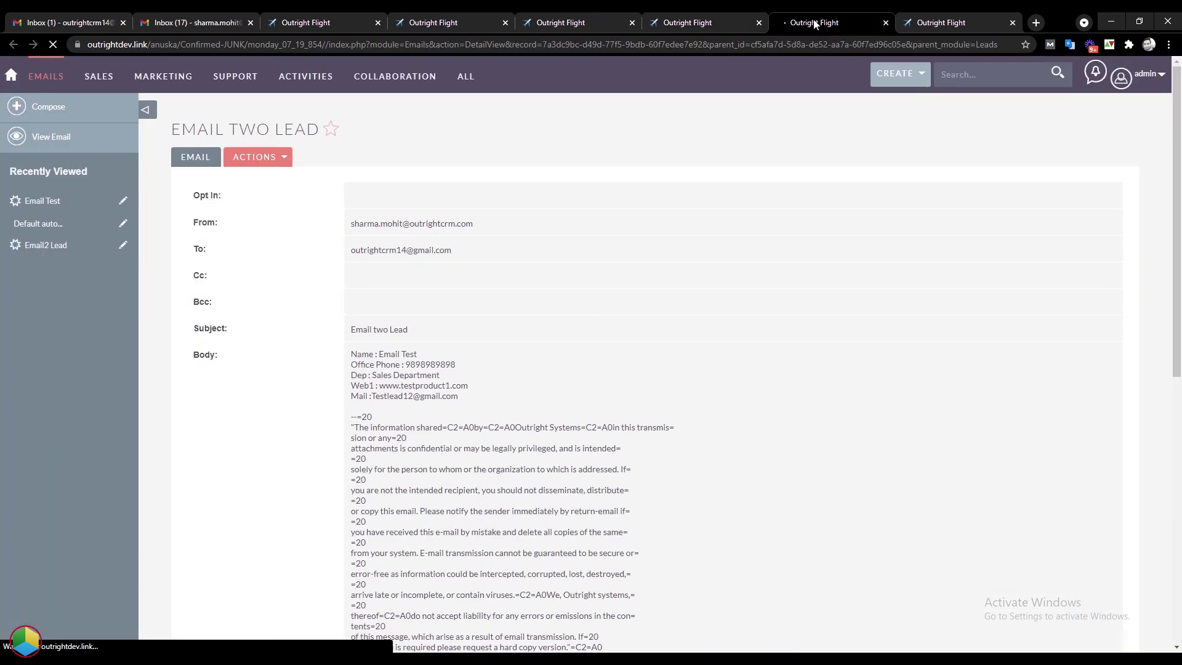
pyautogui.doubleClick(210, 224)
pyautogui.doubleClick(201, 250)
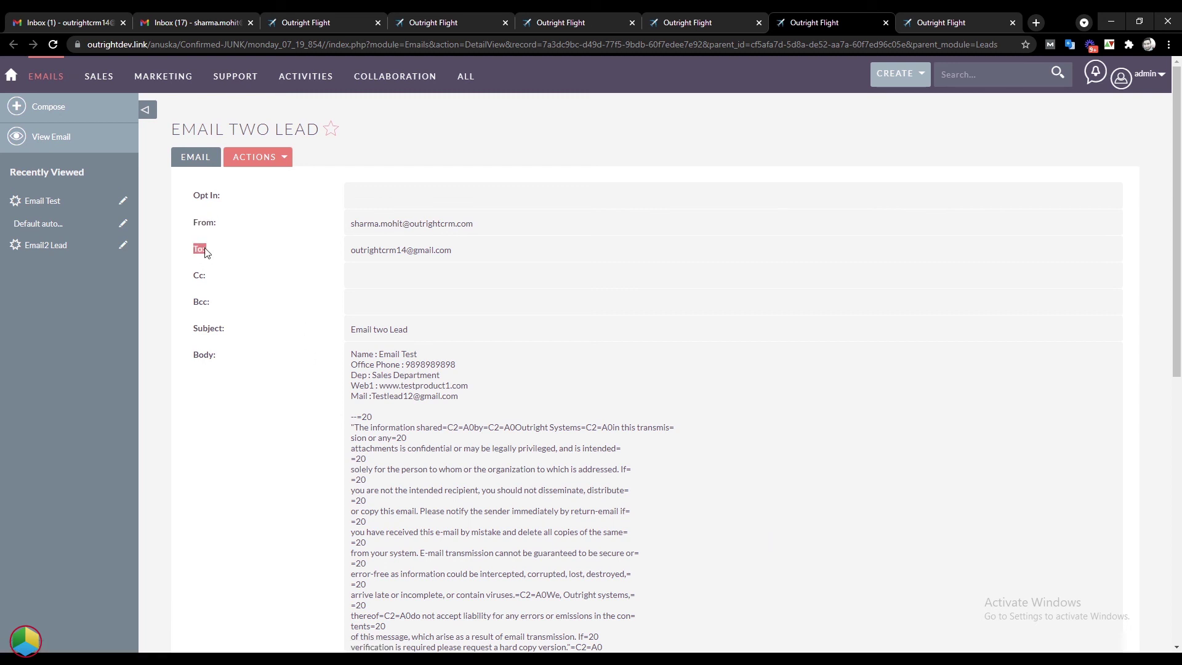
pyautogui.doubleClick(219, 328)
pyautogui.doubleClick(204, 355)
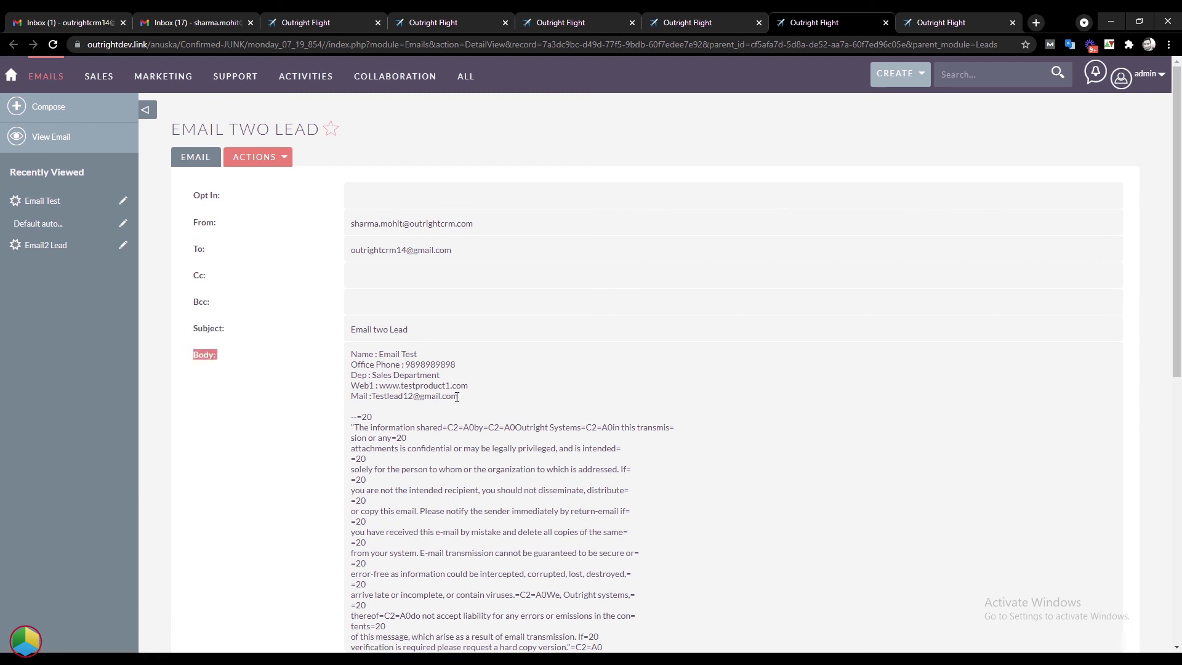